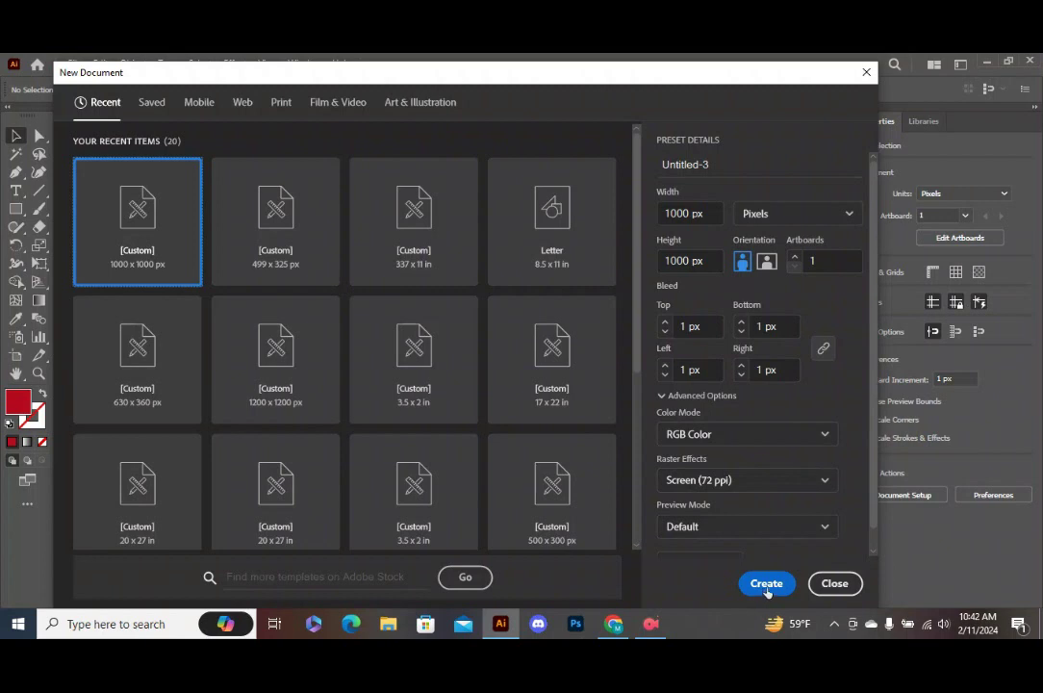
Step: Create a 1000 × 1000 px RGB document and draw a full-width rectangle about 1001 × 778 px from the artboard's top edge
{"action": "left_click", "coordinate": [767, 583]}
{"action": "left_click", "coordinate": [767, 583]}
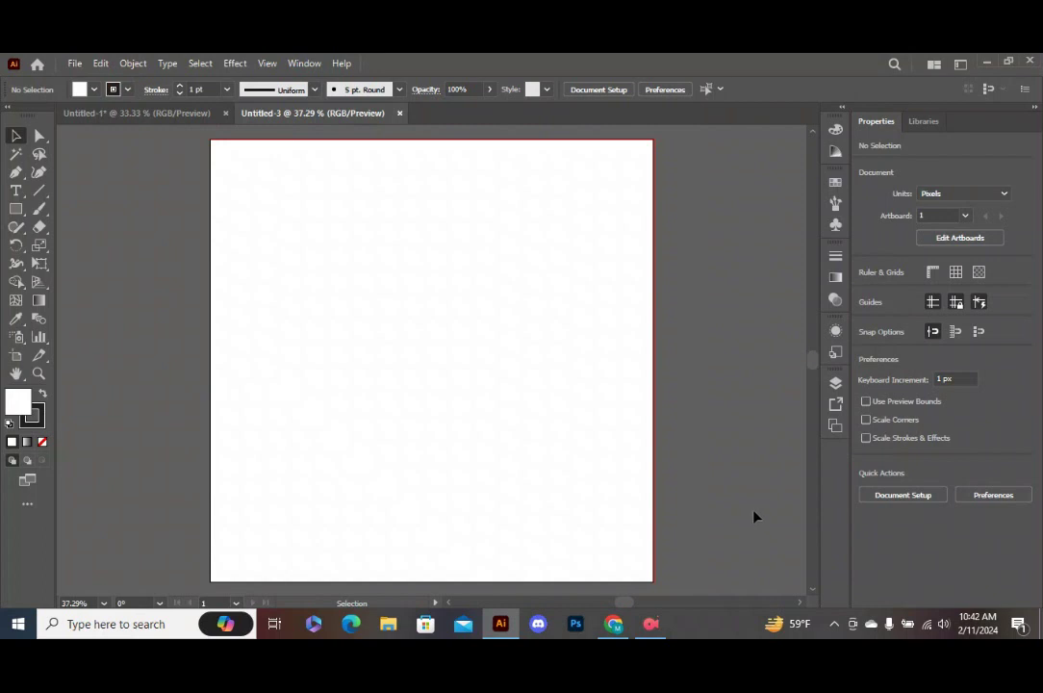
{"action": "left_click", "coordinate": [14, 211]}
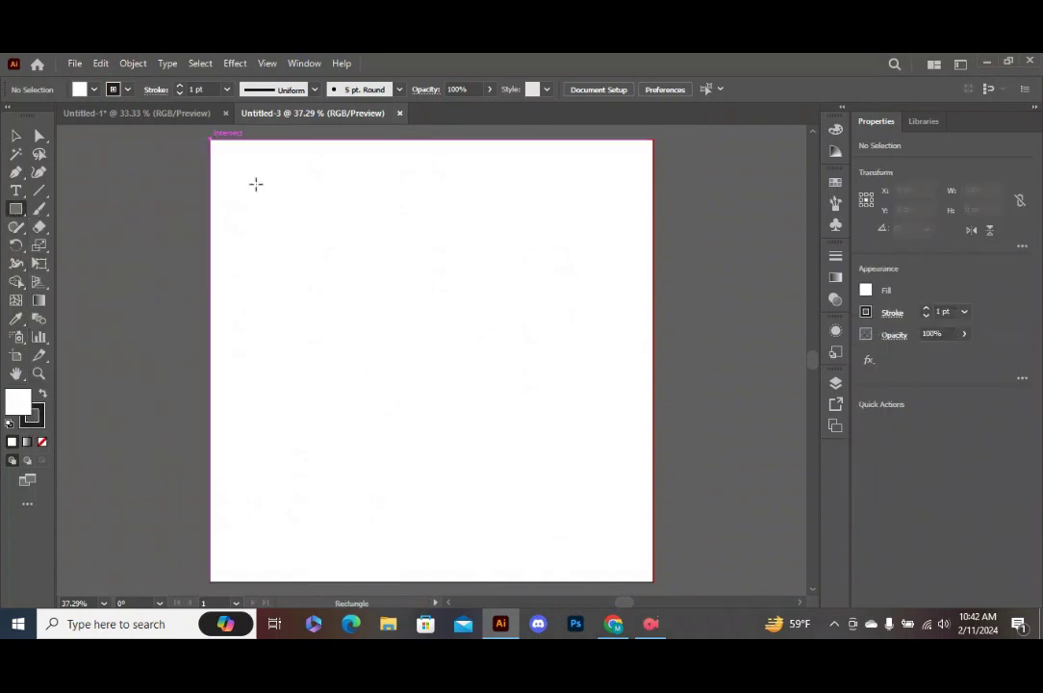
{"action": "left_click_drag", "start_coordinate": [212, 142], "coordinate": [653, 481]}
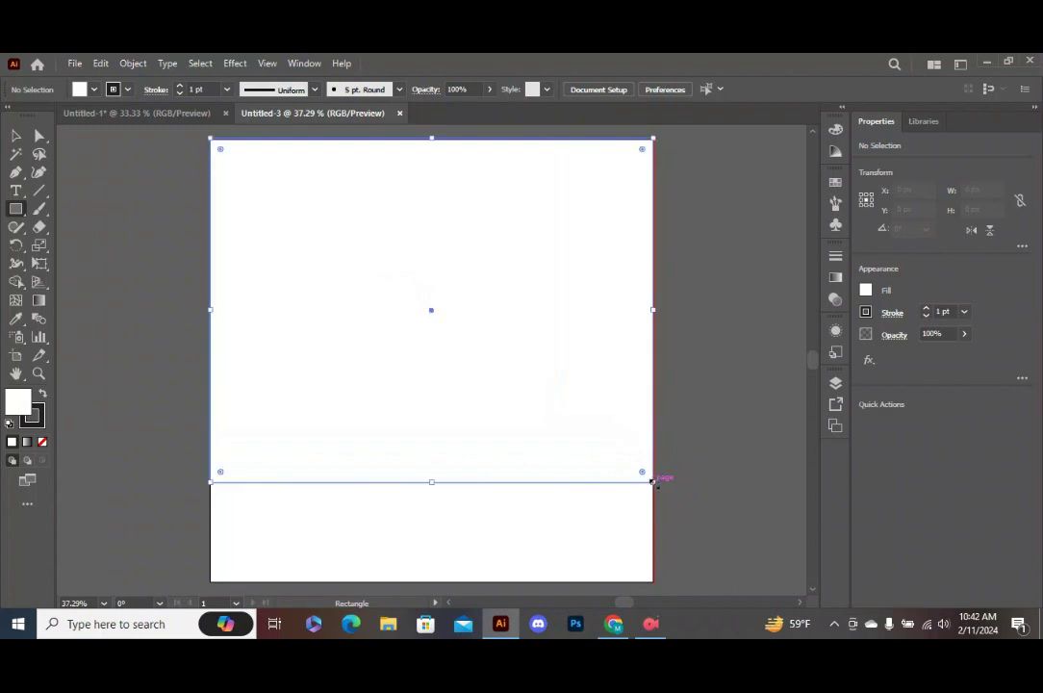
{"action": "left_click", "coordinate": [79, 87]}
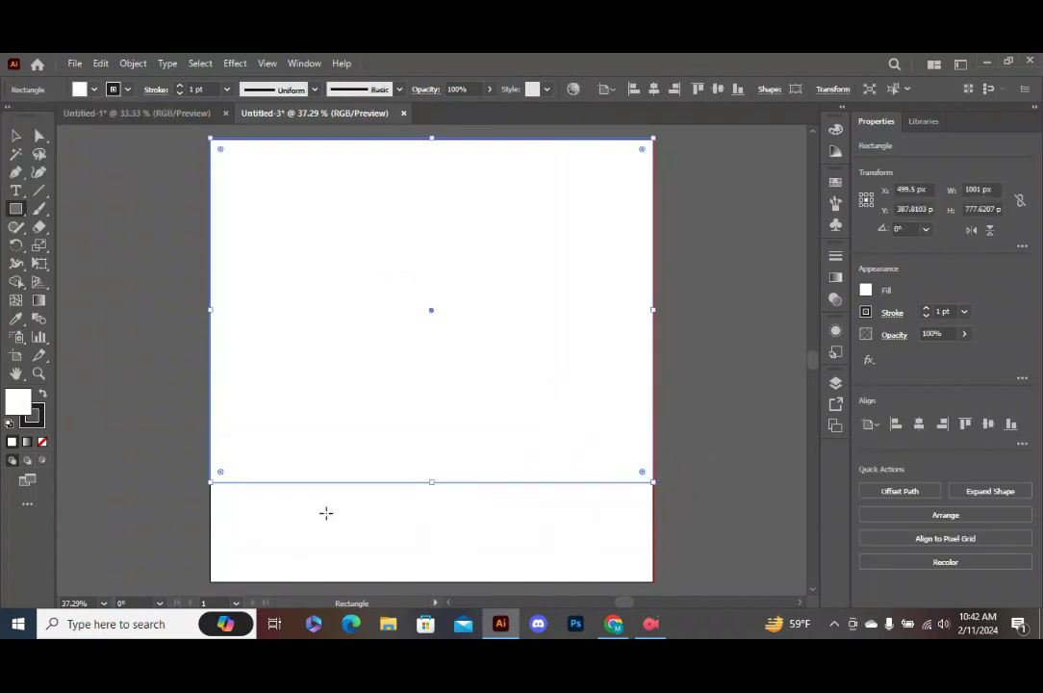
Step: Place the protest illustration whose file name starts with main-qimg from the Downloads folder into the new document
{"action": "left_click", "coordinate": [389, 625]}
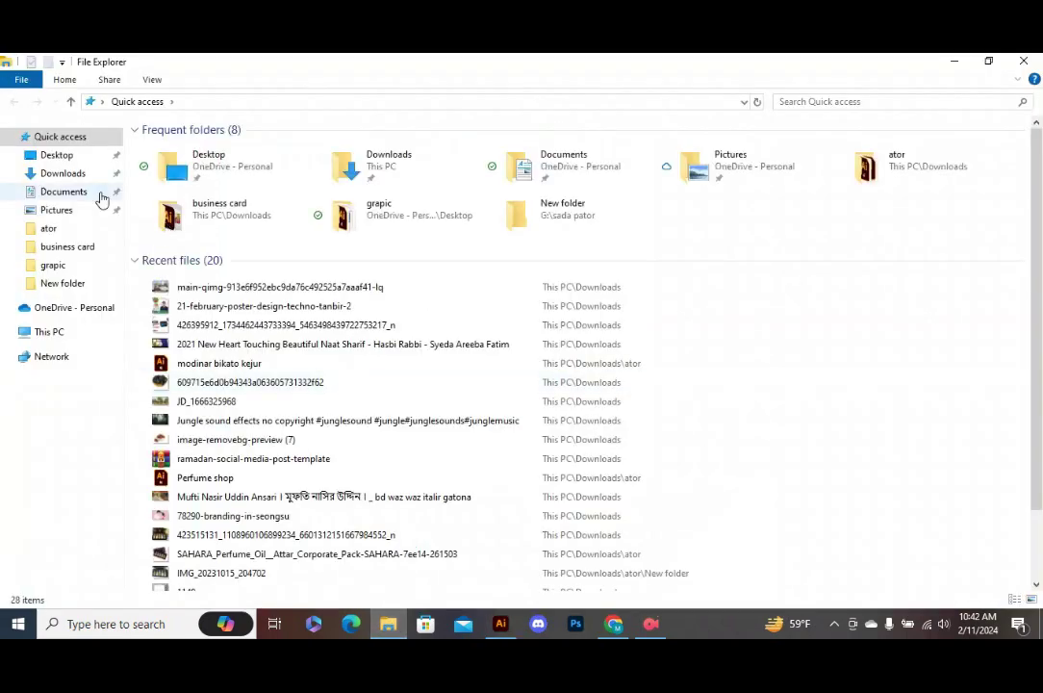
{"action": "left_click", "coordinate": [75, 175]}
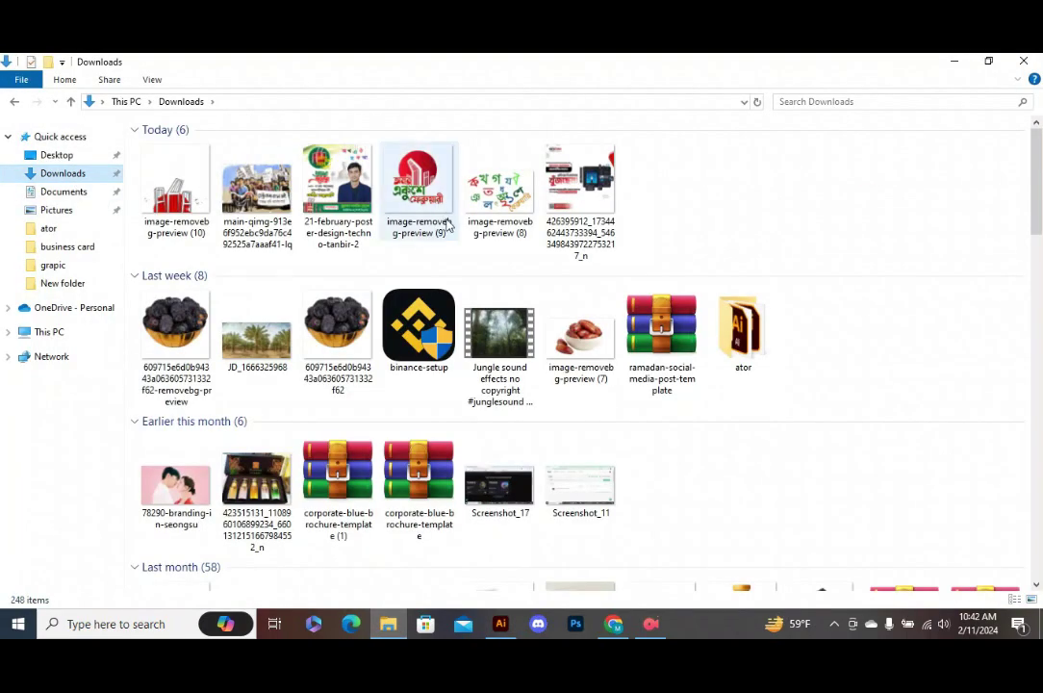
{"action": "left_click", "coordinate": [252, 190]}
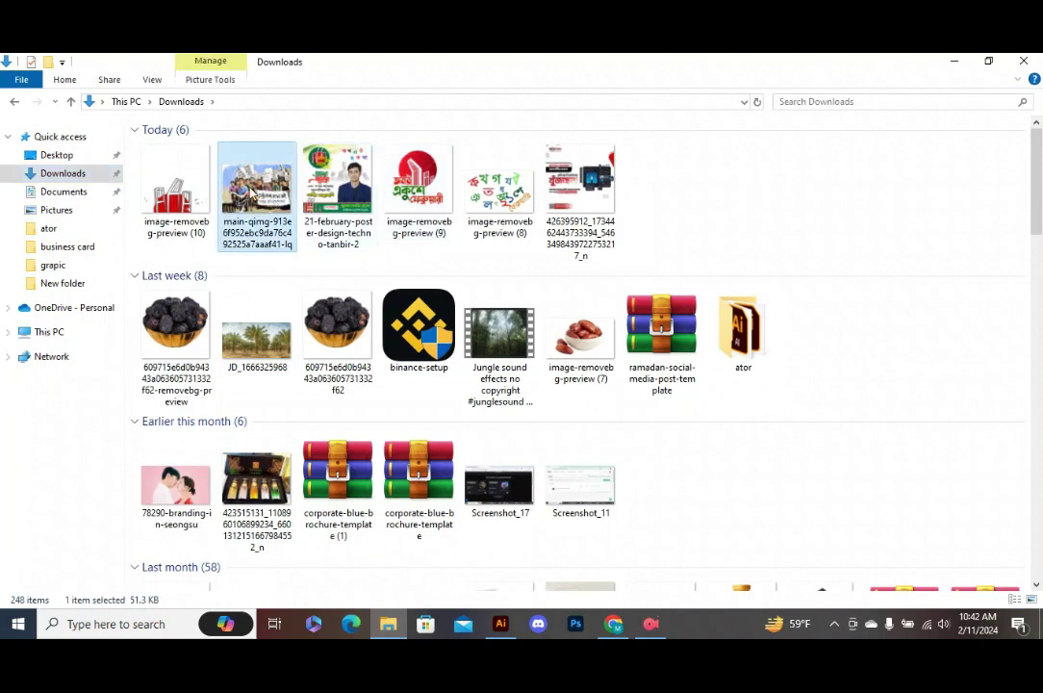
{"action": "left_click_drag", "start_coordinate": [252, 190], "coordinate": [279, 228]}
{"action": "key", "text": "Delete"}
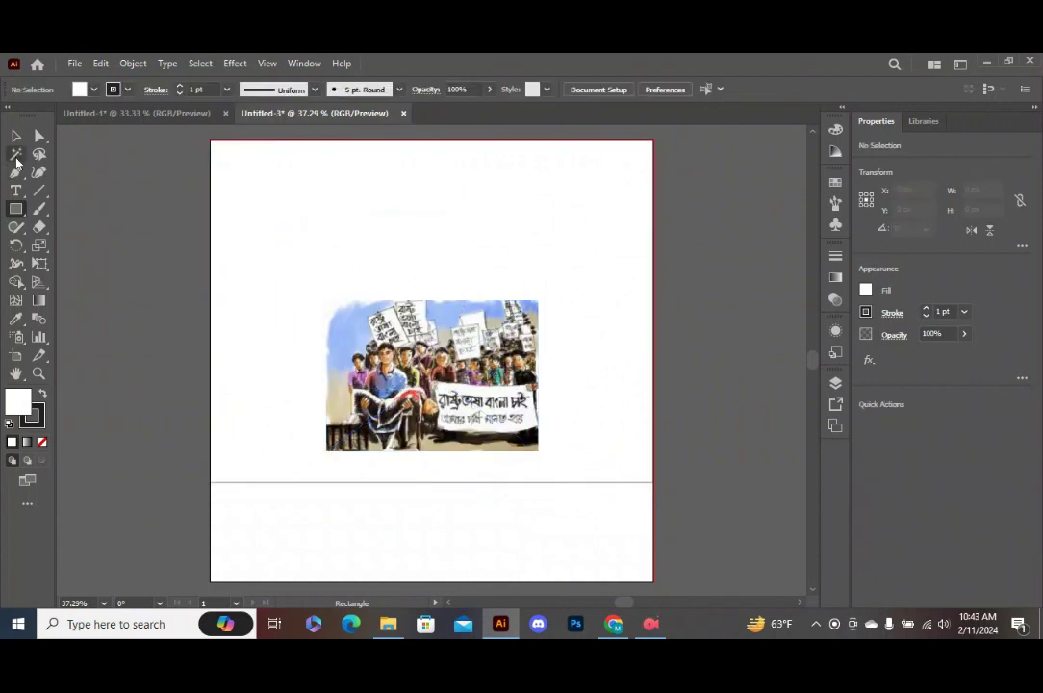
Step: Fit the protest illustration to the artboard's full width from the upper-left corner, stretching its lower edge almost to the rectangle's bottom edge
{"action": "left_click", "coordinate": [15, 135]}
{"action": "left_click", "coordinate": [463, 385]}
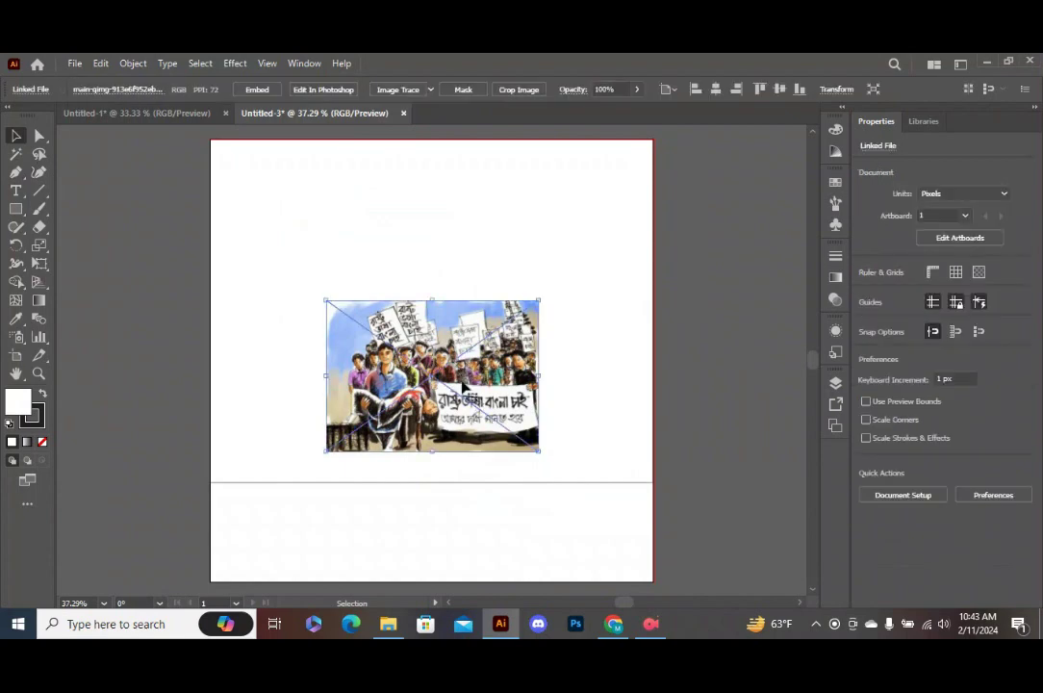
{"action": "left_click_drag", "start_coordinate": [463, 385], "coordinate": [347, 229]}
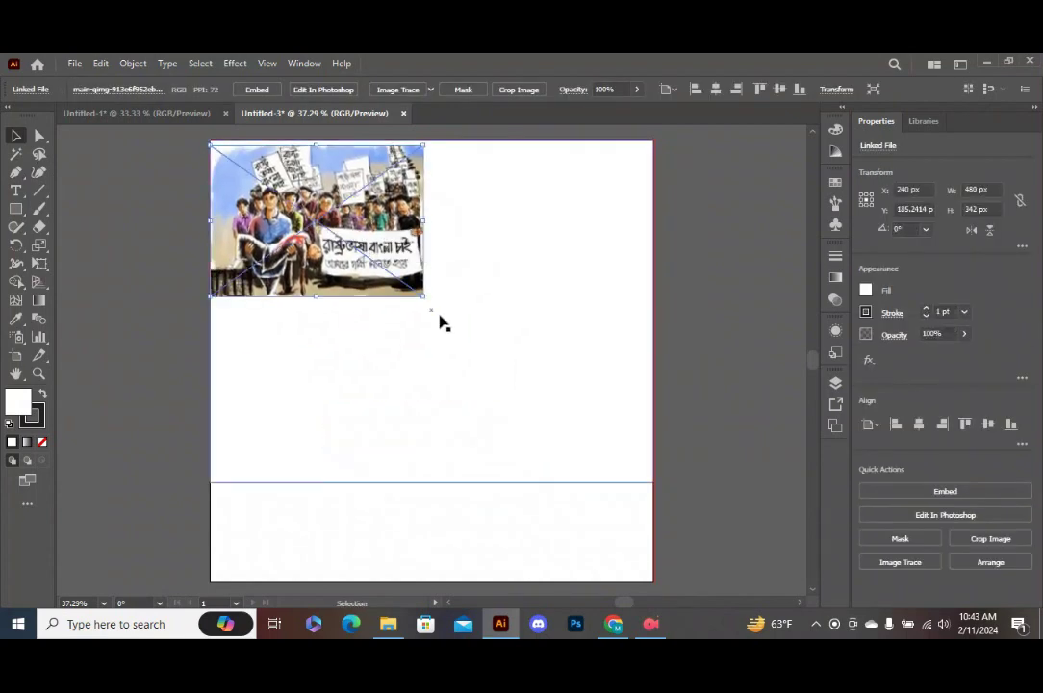
{"action": "left_click_drag", "start_coordinate": [423, 298], "coordinate": [651, 574]}
{"action": "left_click_drag", "start_coordinate": [504, 380], "coordinate": [502, 377]}
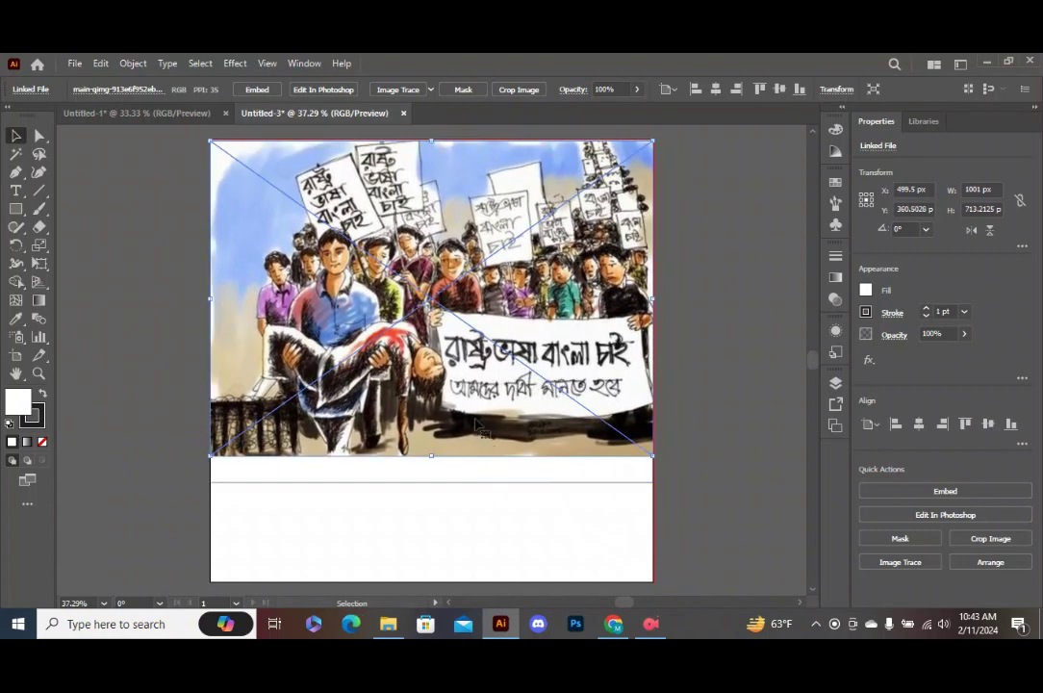
{"action": "left_click_drag", "start_coordinate": [431, 460], "coordinate": [431, 477]}
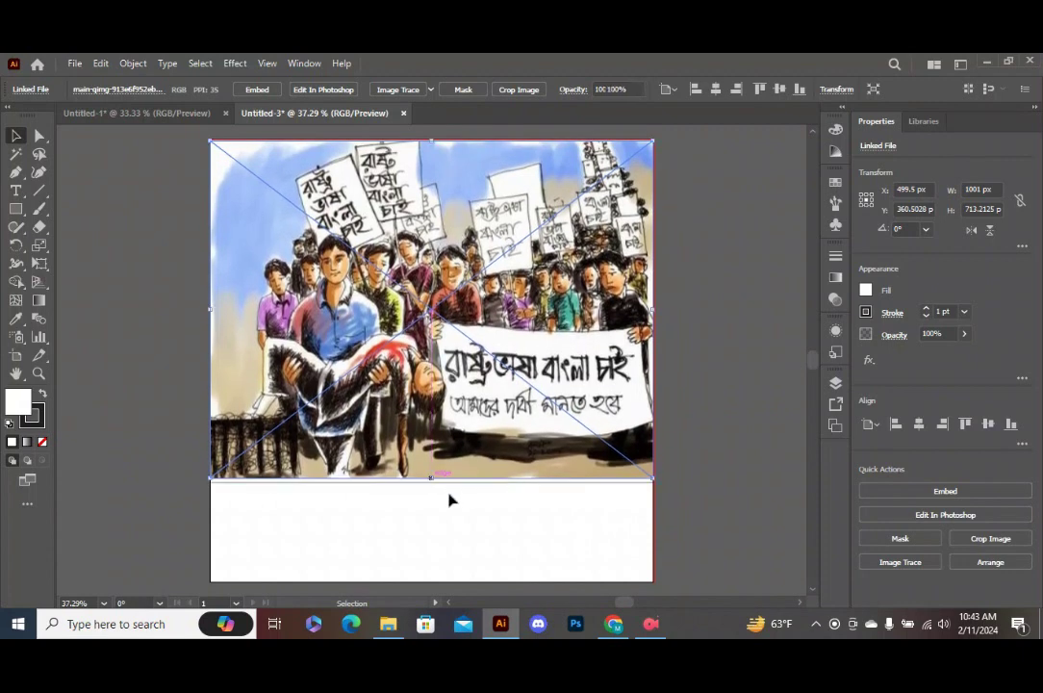
Step: Bring the white rectangle in front of the illustration and fit it over the picture at about 767 px high
{"action": "left_click", "coordinate": [513, 493]}
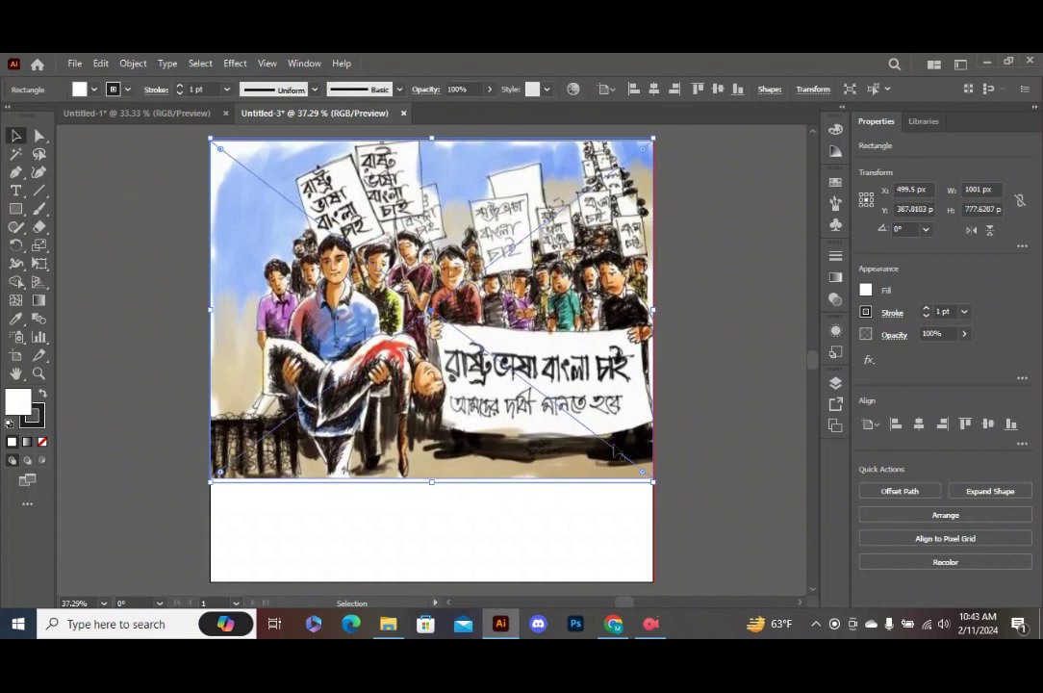
{"action": "key", "text": "ctrl"}
{"action": "key", "text": "ctrl+shift+bracketright"}
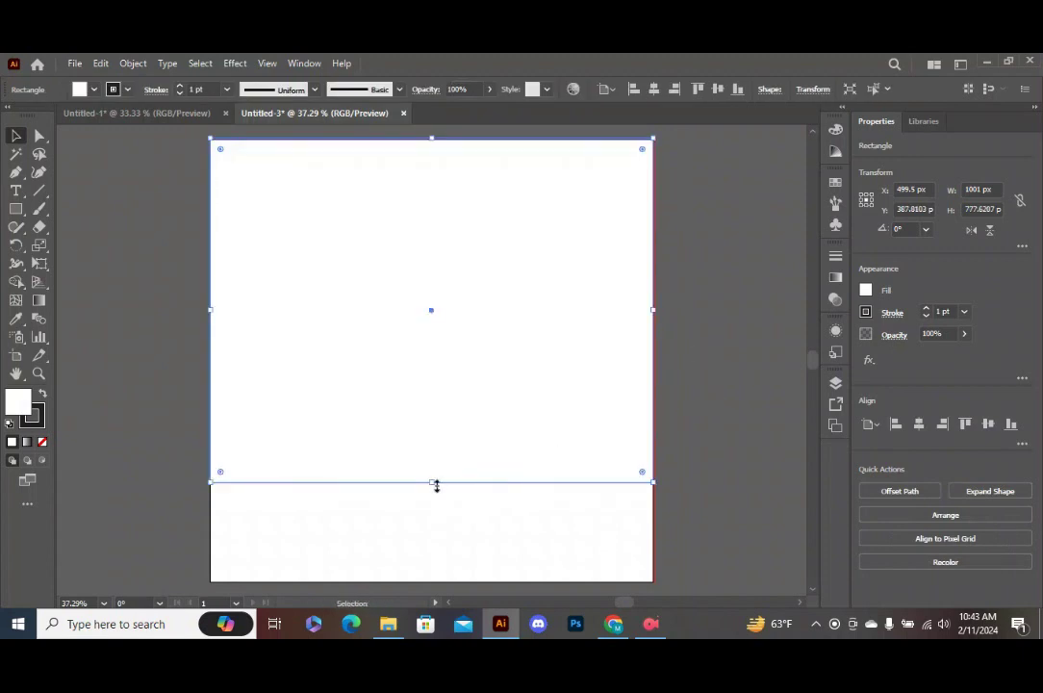
{"action": "left_click_drag", "start_coordinate": [432, 482], "coordinate": [433, 478]}
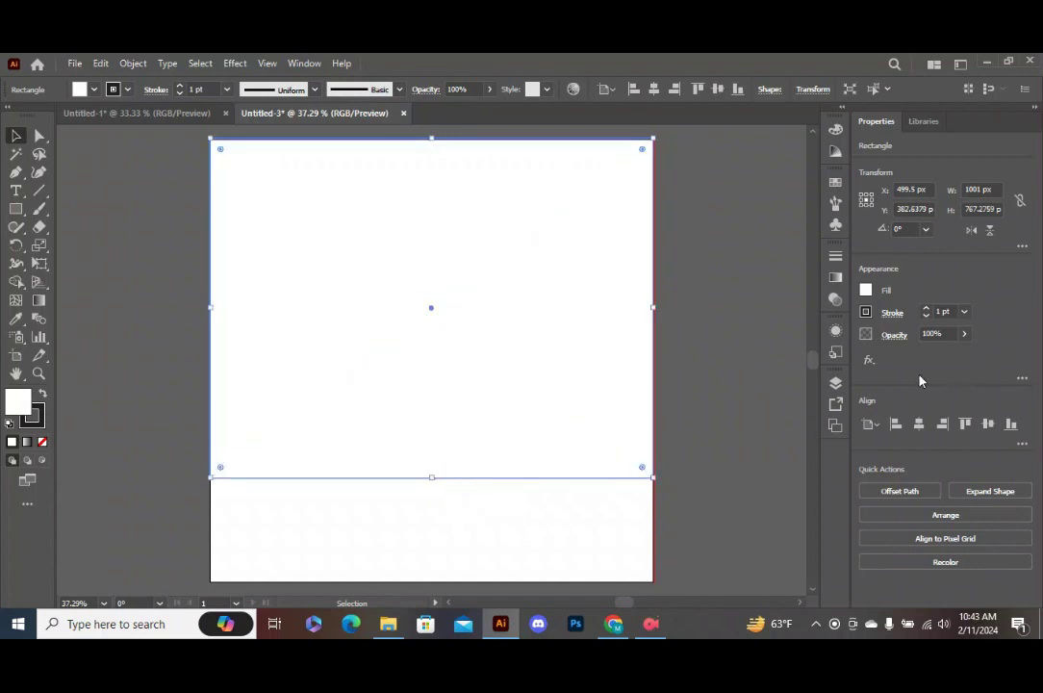
{"action": "key", "text": "Down"}
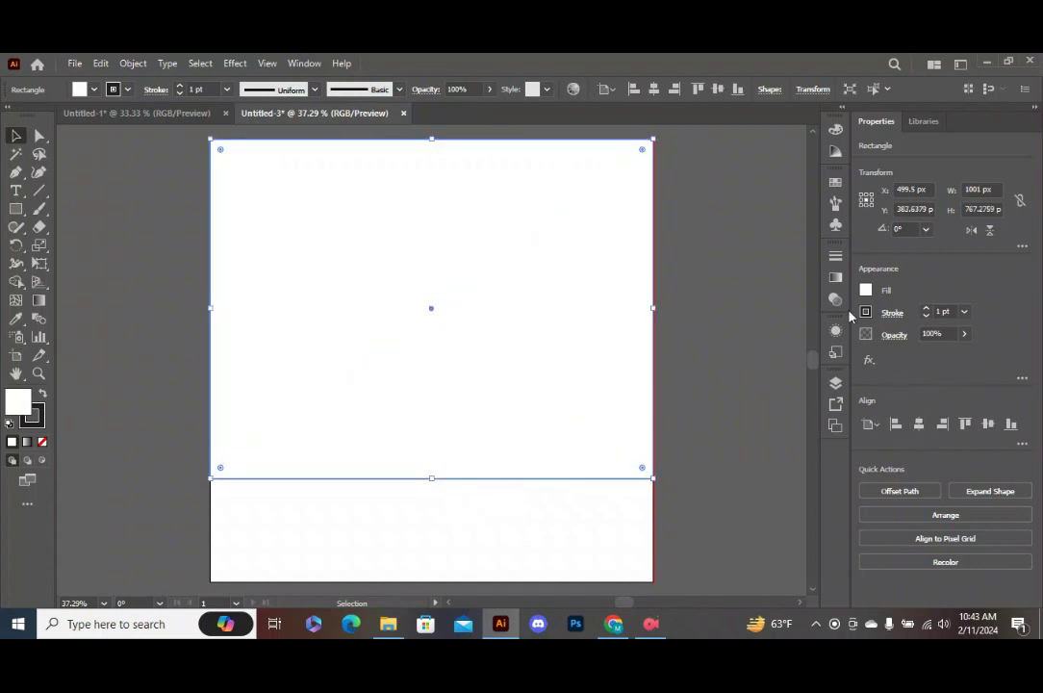
Step: Set the white rectangle's opacity to 88% so that it fades the illustration beneath it
{"action": "left_click", "coordinate": [836, 279]}
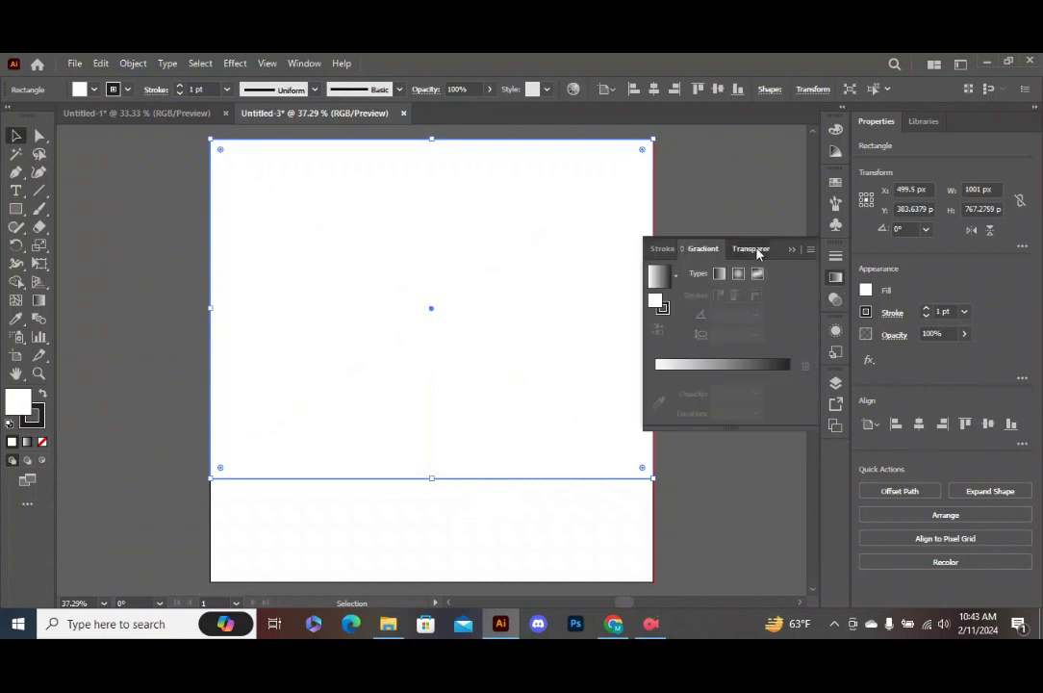
{"action": "left_click", "coordinate": [751, 249]}
{"action": "left_click", "coordinate": [798, 272]}
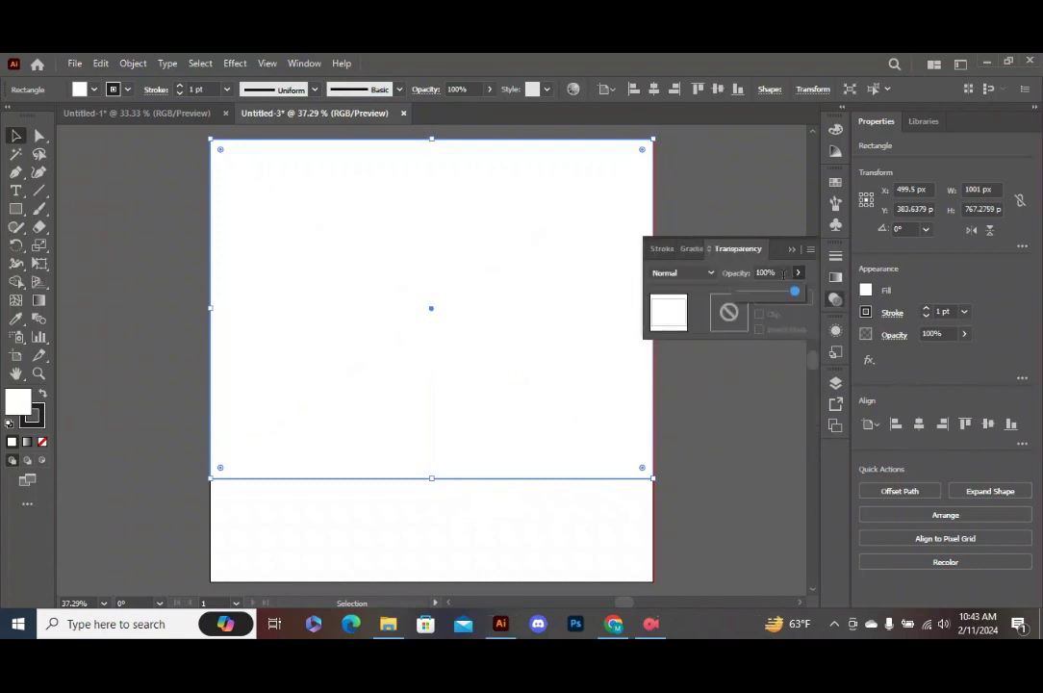
{"action": "left_click_drag", "start_coordinate": [765, 293], "coordinate": [761, 292]}
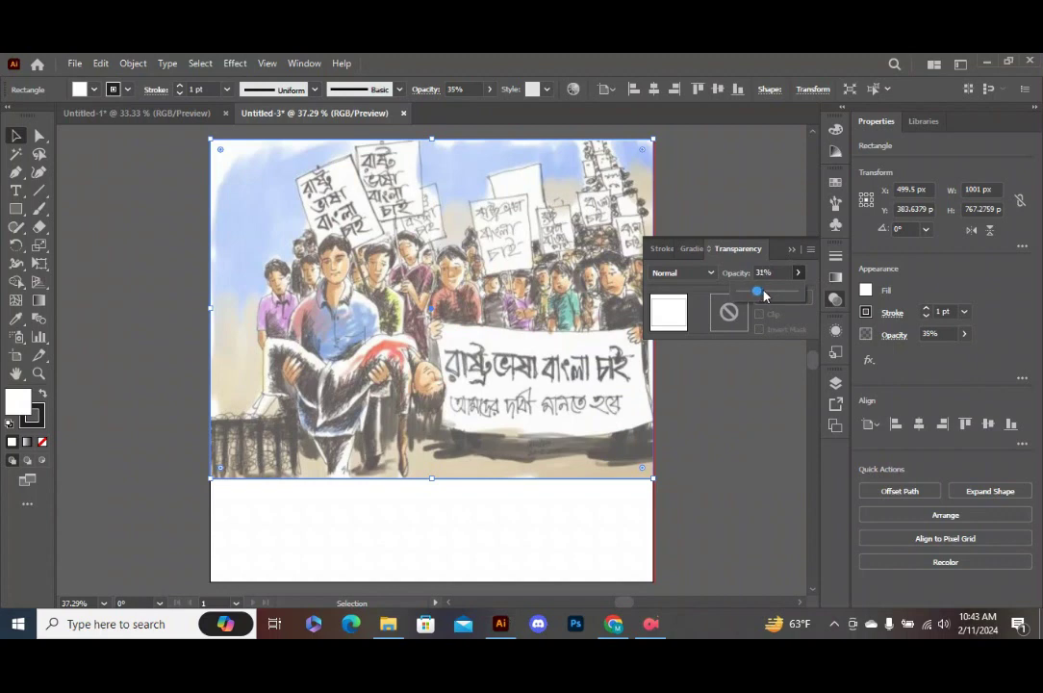
{"action": "left_click_drag", "start_coordinate": [765, 295], "coordinate": [788, 302]}
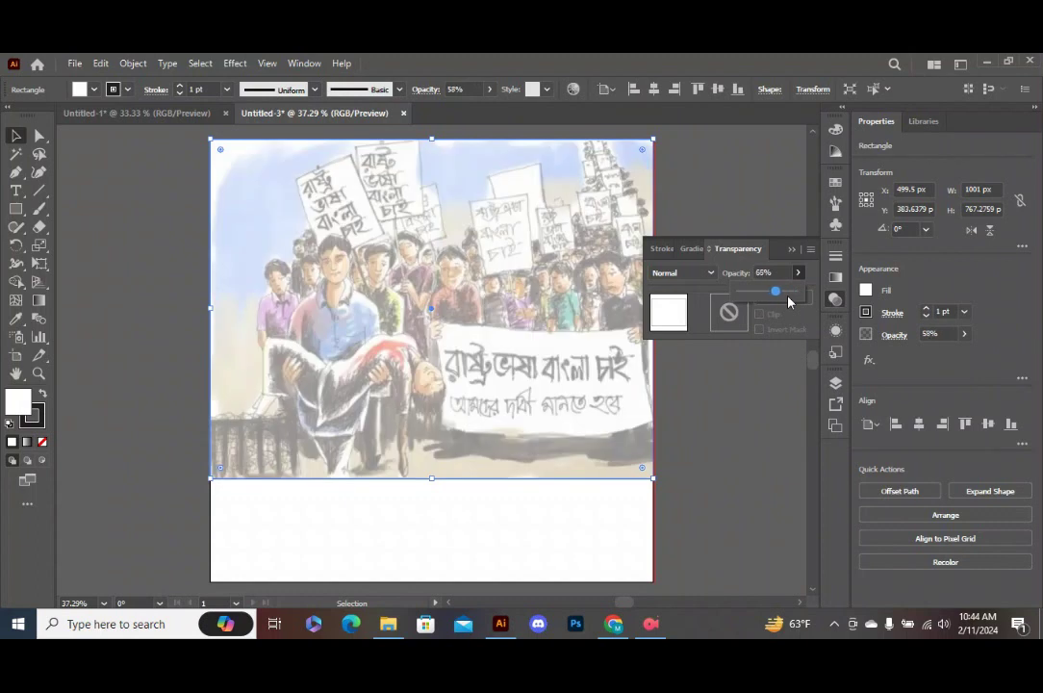
{"action": "left_click_drag", "start_coordinate": [788, 301], "coordinate": [788, 301]}
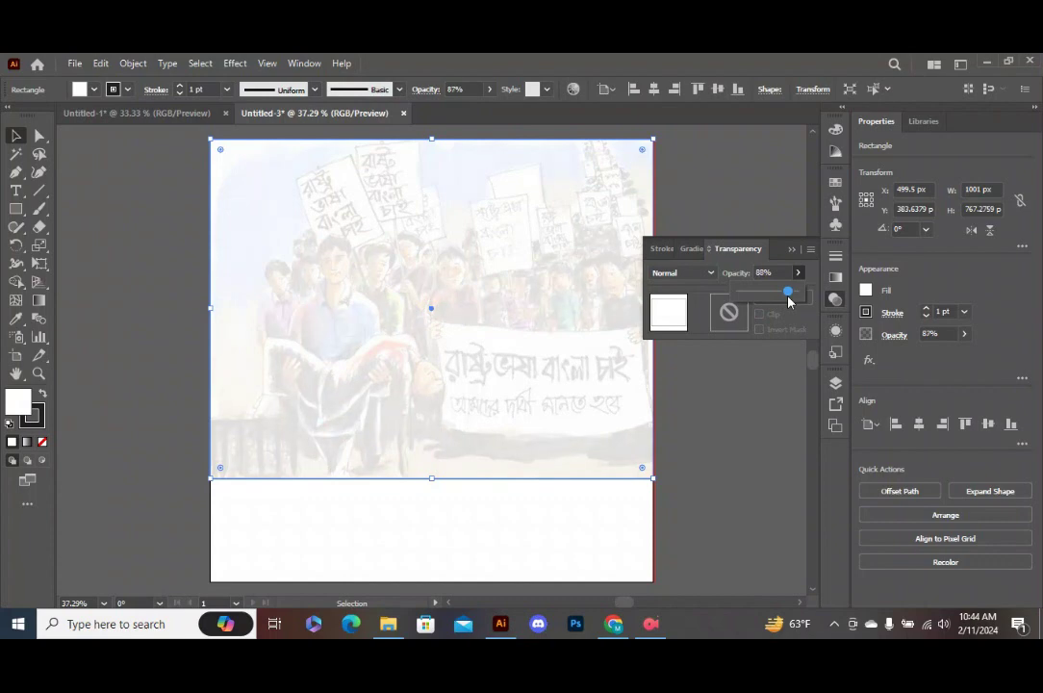
{"action": "left_click", "coordinate": [742, 409]}
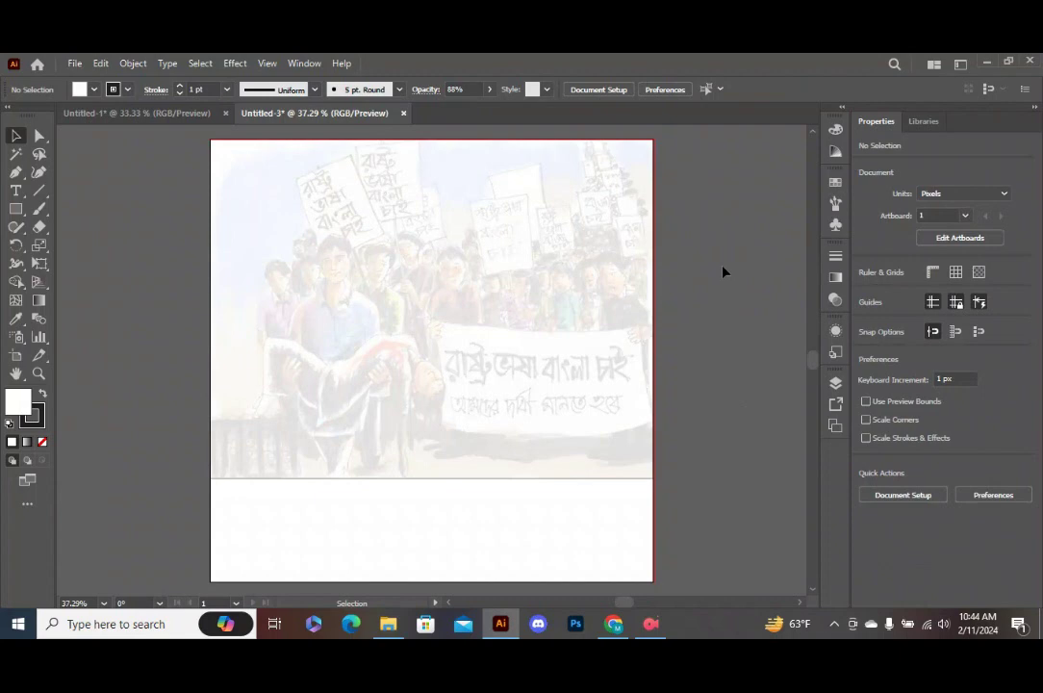
Step: Extend the white overlay rectangle's bottom edge slightly below the illustration, to a height of about 784 px
{"action": "left_click", "coordinate": [570, 480]}
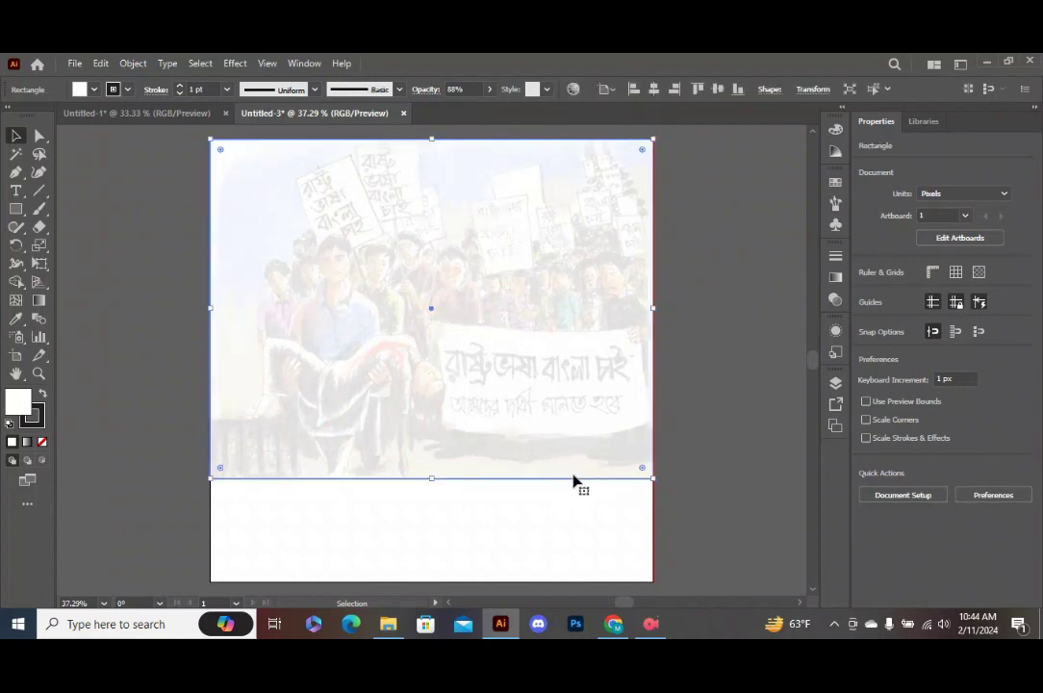
{"action": "left_click", "coordinate": [728, 398]}
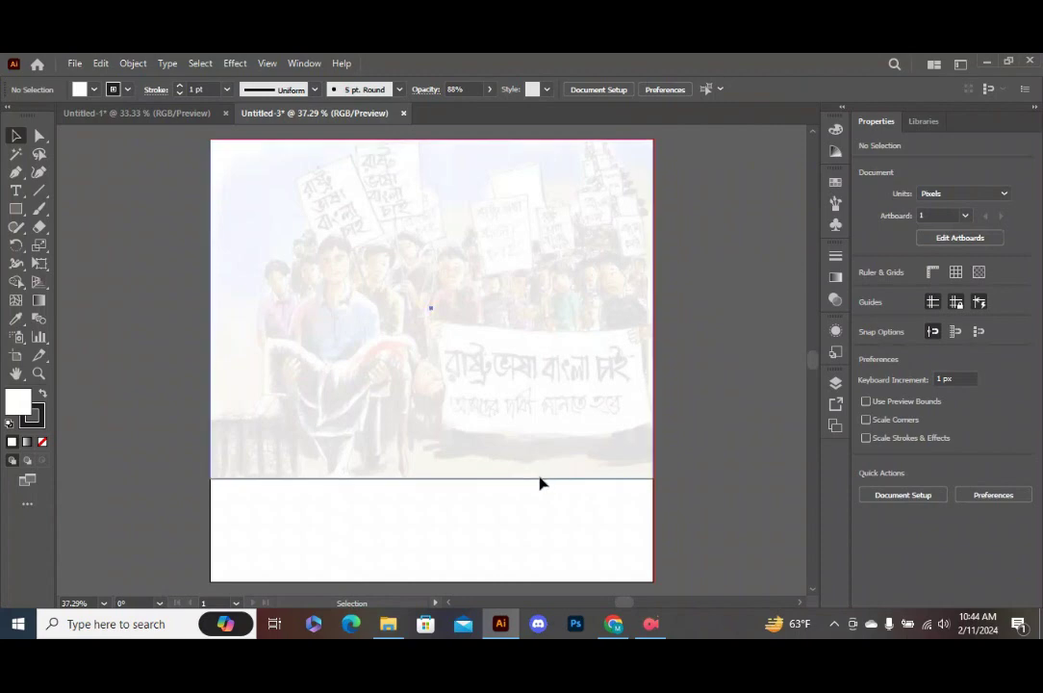
{"action": "left_click", "coordinate": [536, 483]}
{"action": "left_click_drag", "start_coordinate": [431, 478], "coordinate": [440, 488]}
{"action": "left_click", "coordinate": [714, 407]}
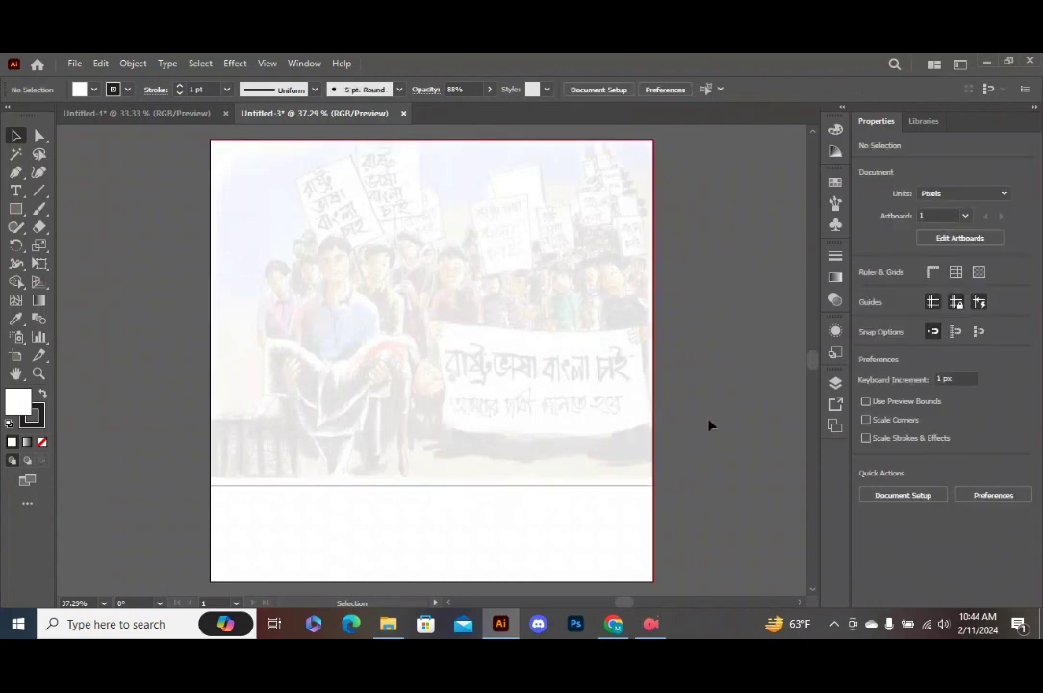
Step: Remove the stroke from the white overlay rectangle
{"action": "left_click", "coordinate": [564, 486]}
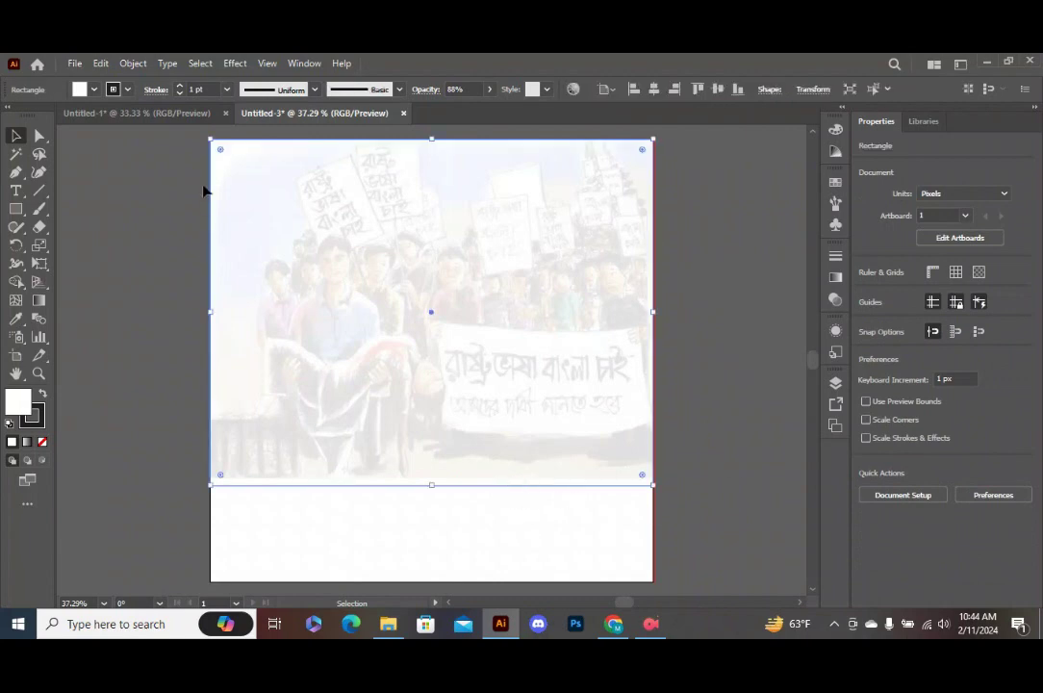
{"action": "left_click", "coordinate": [111, 89]}
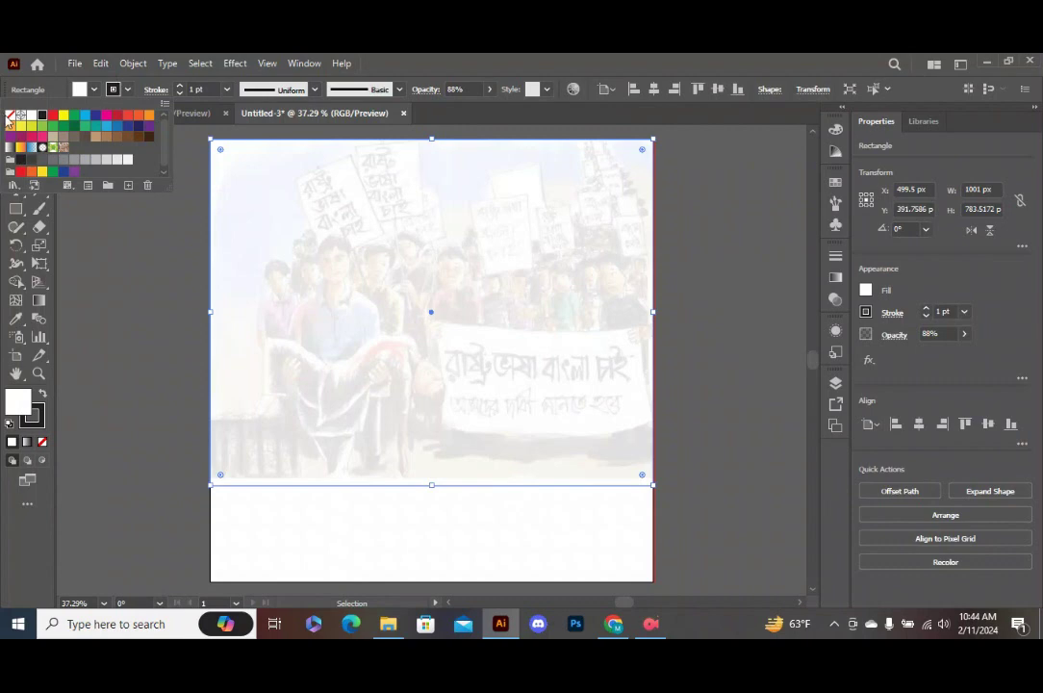
{"action": "left_click", "coordinate": [10, 115]}
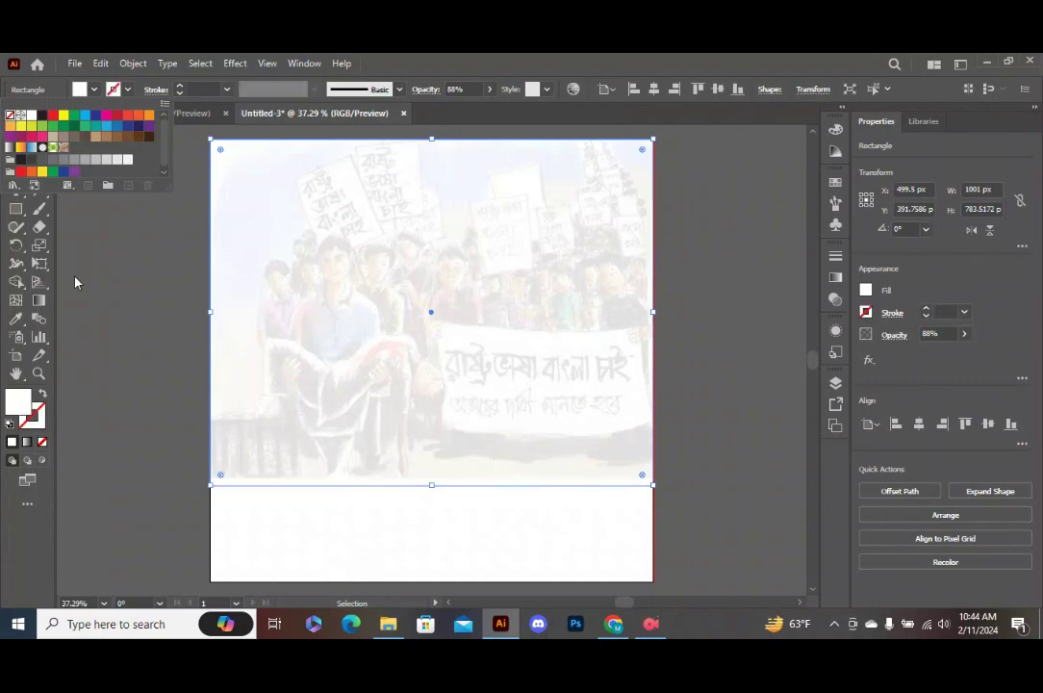
{"action": "left_click", "coordinate": [729, 338]}
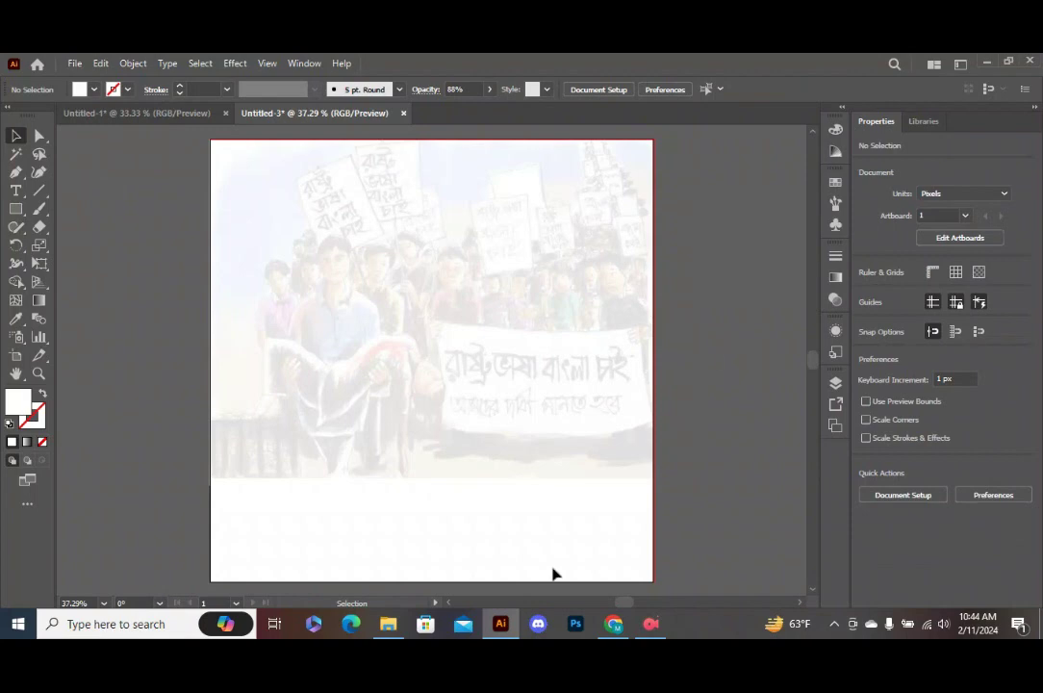
Step: Place the red and green Ekushey February logo, image-removebg-preview (9), from the Downloads folder onto the artboard
{"action": "left_click", "coordinate": [388, 624]}
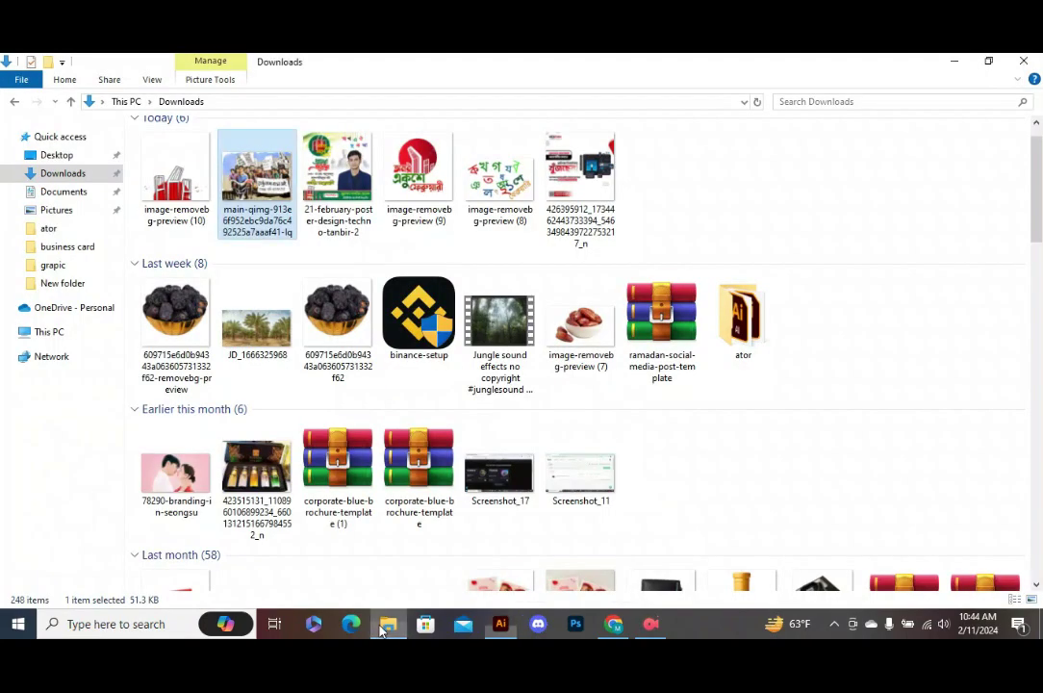
{"action": "left_click", "coordinate": [416, 165]}
{"action": "left_click_drag", "start_coordinate": [428, 168], "coordinate": [371, 325]}
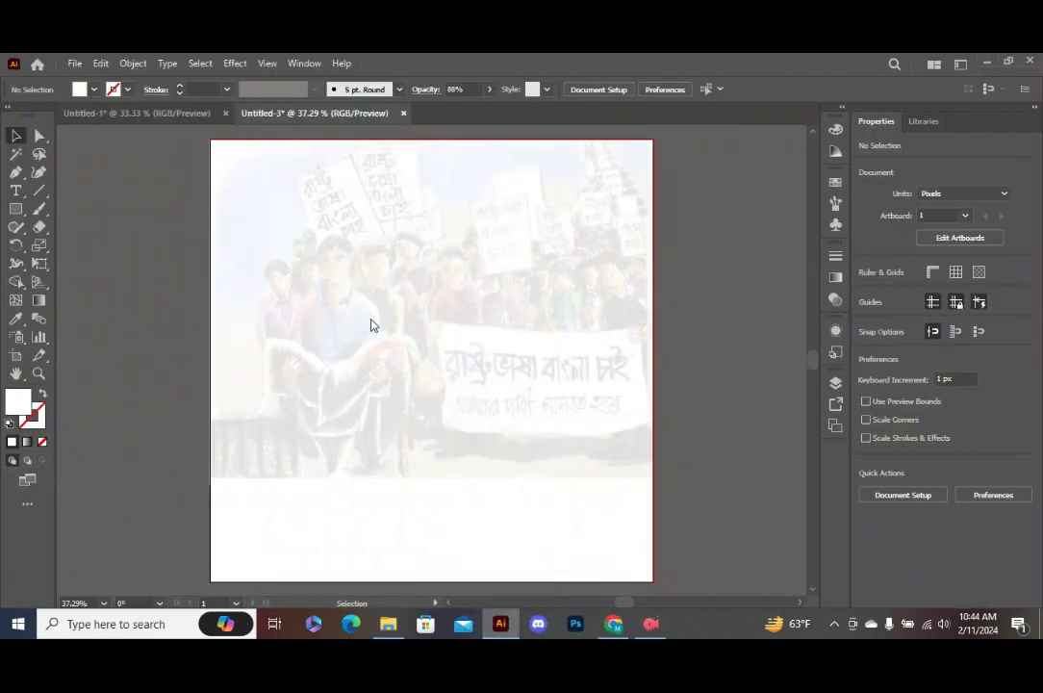
{"action": "left_click", "coordinate": [616, 404]}
{"action": "key", "text": "a"}
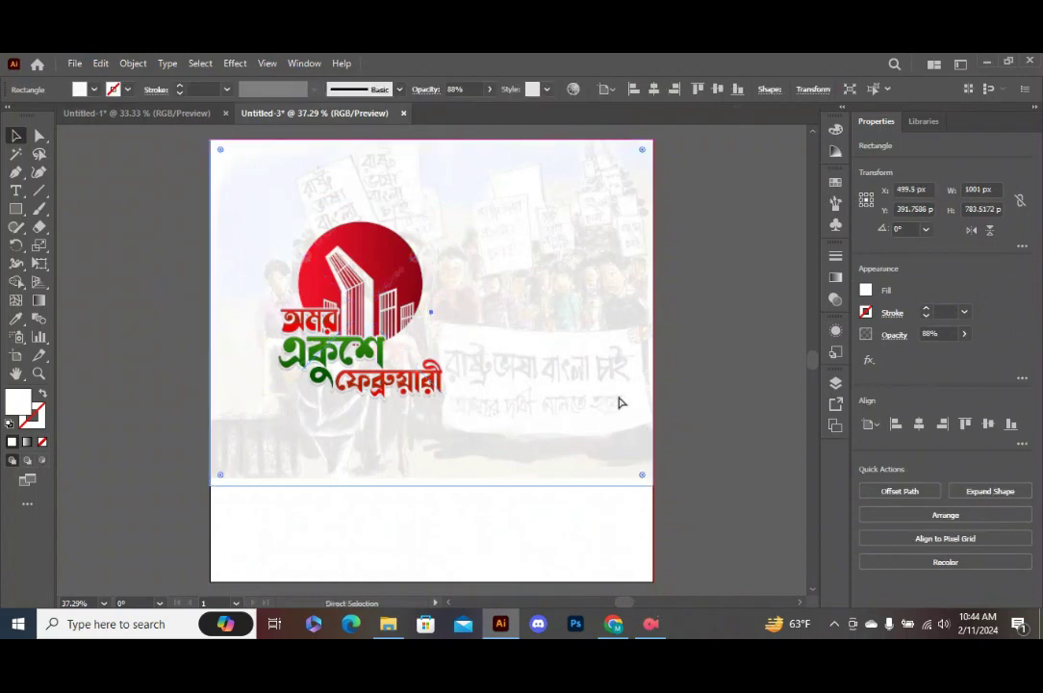
Step: Clear the overlay selection and move the placed logo to the artboard's upper-left corner
{"action": "key", "text": "ctrl+shift+a"}
{"action": "key", "text": "v"}
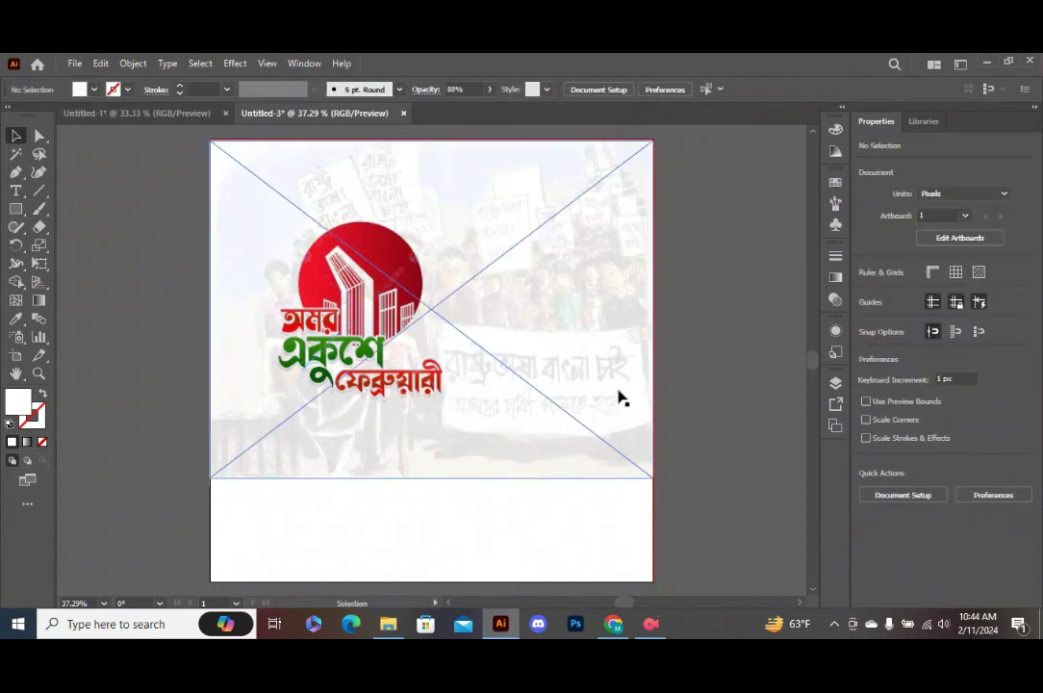
{"action": "left_click", "coordinate": [339, 324]}
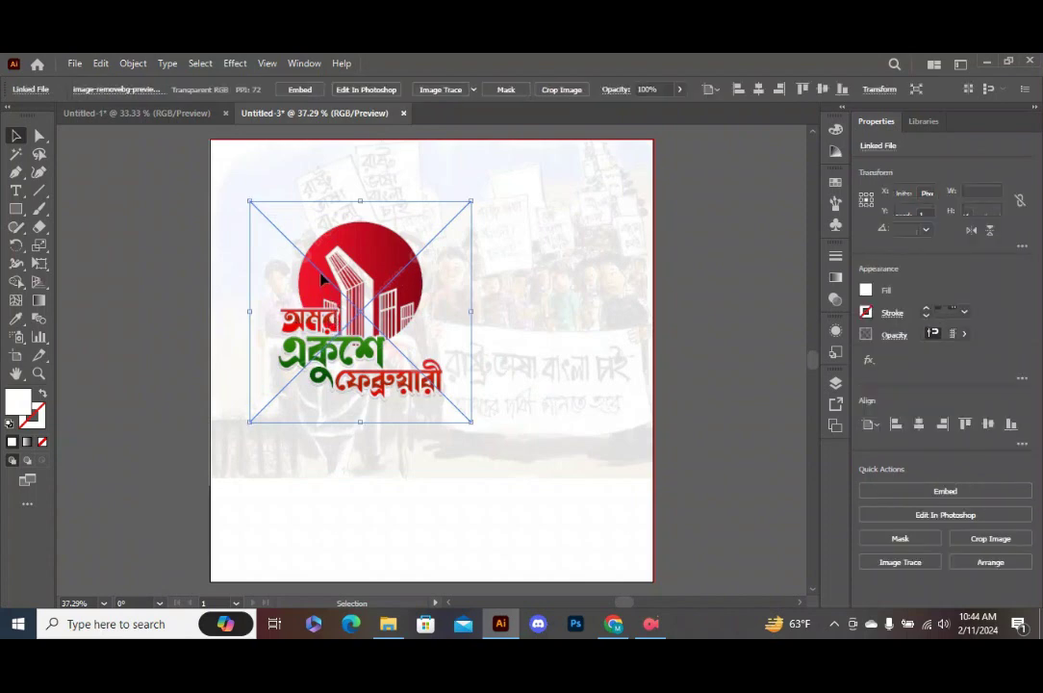
{"action": "left_click_drag", "start_coordinate": [338, 325], "coordinate": [301, 264]}
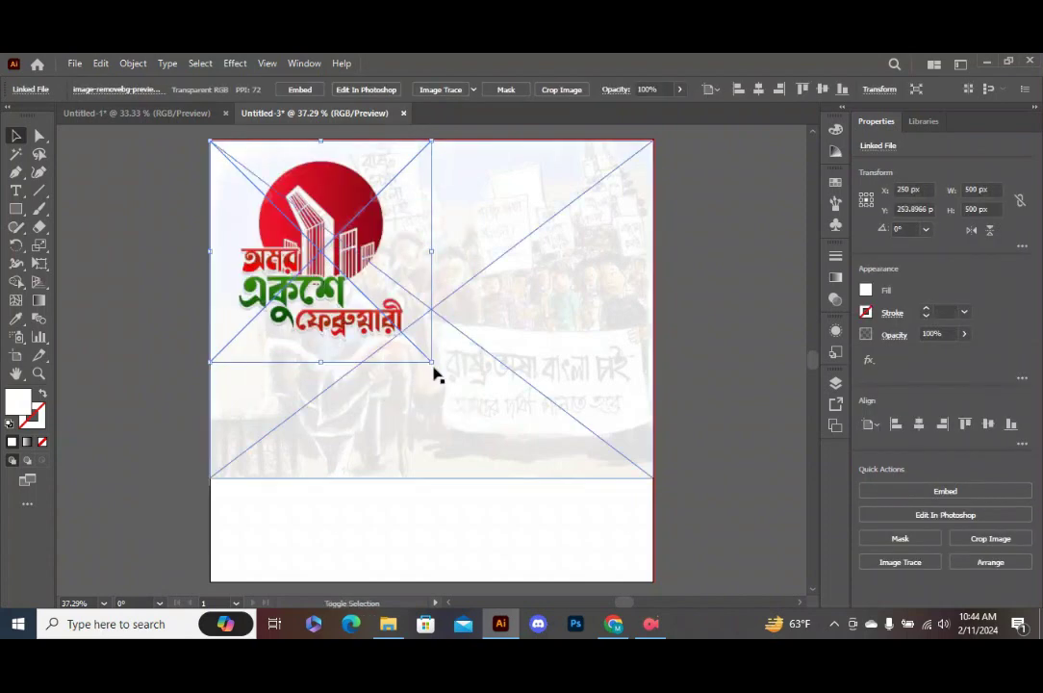
Step: Enlarge the Ekushey February logo to about 577 px square and align its top edge with the artboard's top
{"action": "left_click_drag", "start_coordinate": [432, 365], "coordinate": [489, 422]}
{"action": "key", "text": "ctrl+z"}
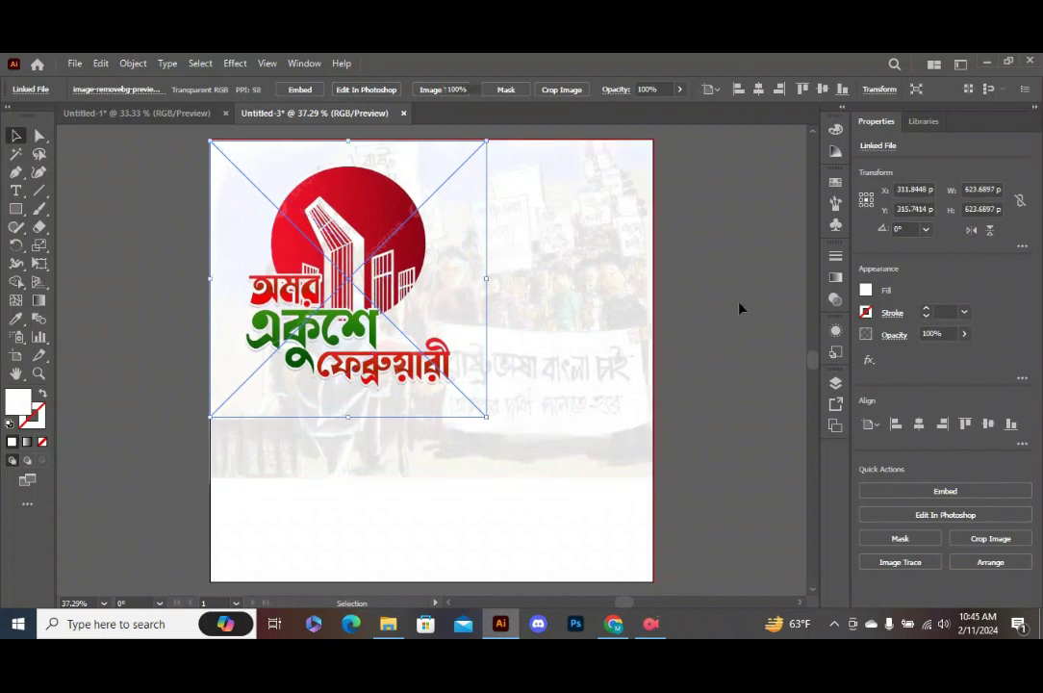
{"action": "left_click", "coordinate": [727, 307]}
{"action": "left_click", "coordinate": [358, 252]}
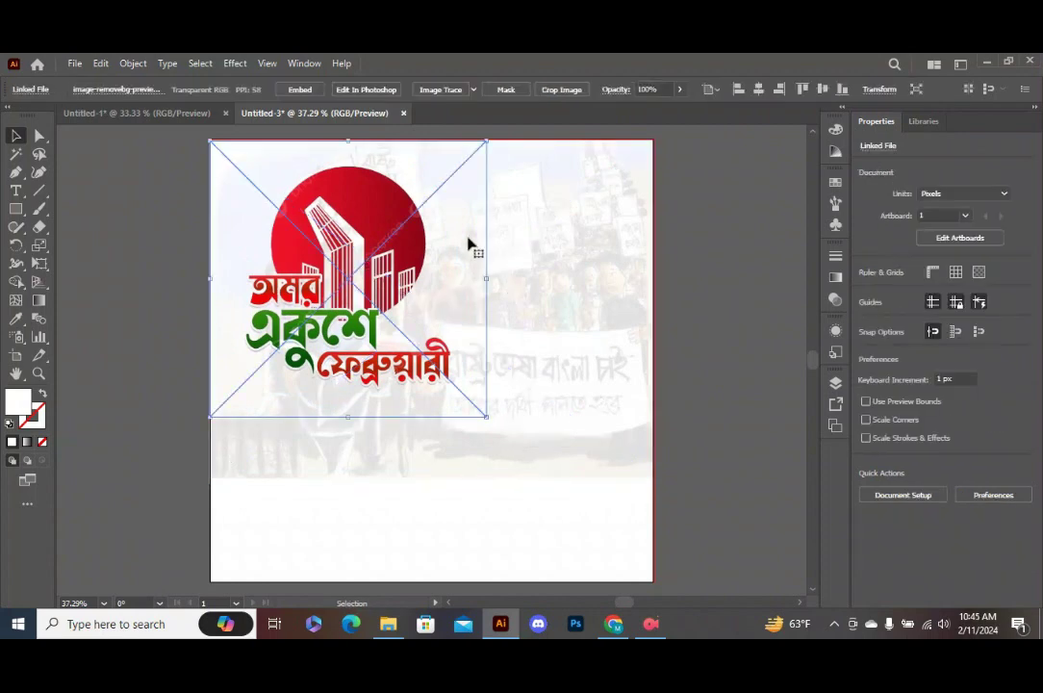
{"action": "left_click_drag", "start_coordinate": [491, 142], "coordinate": [464, 161]}
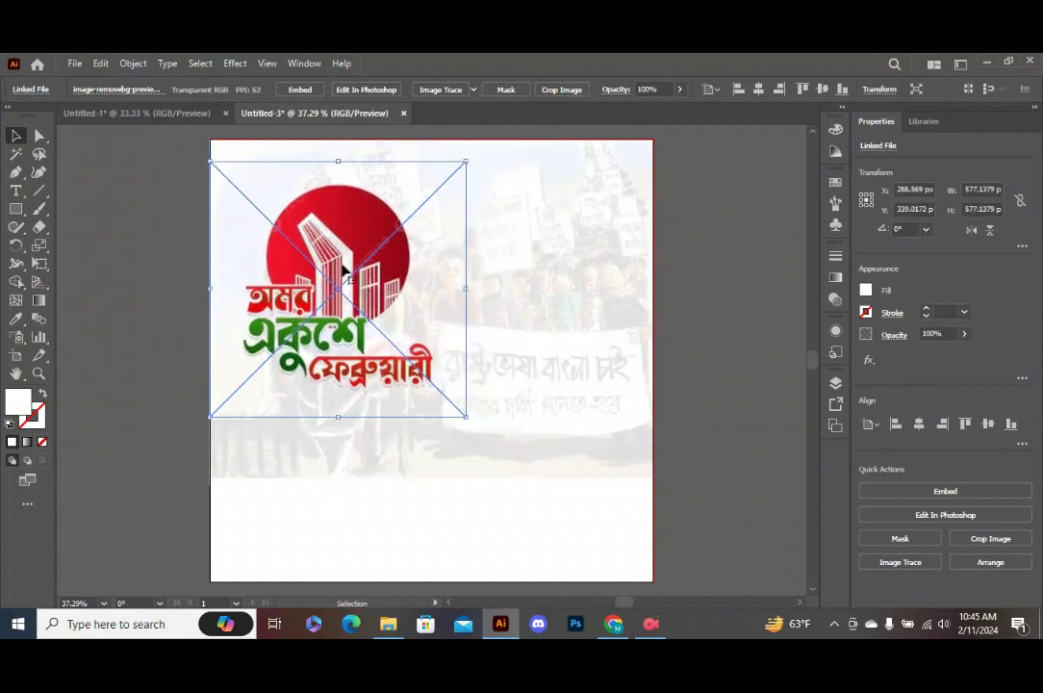
{"action": "left_click_drag", "start_coordinate": [337, 261], "coordinate": [337, 252]}
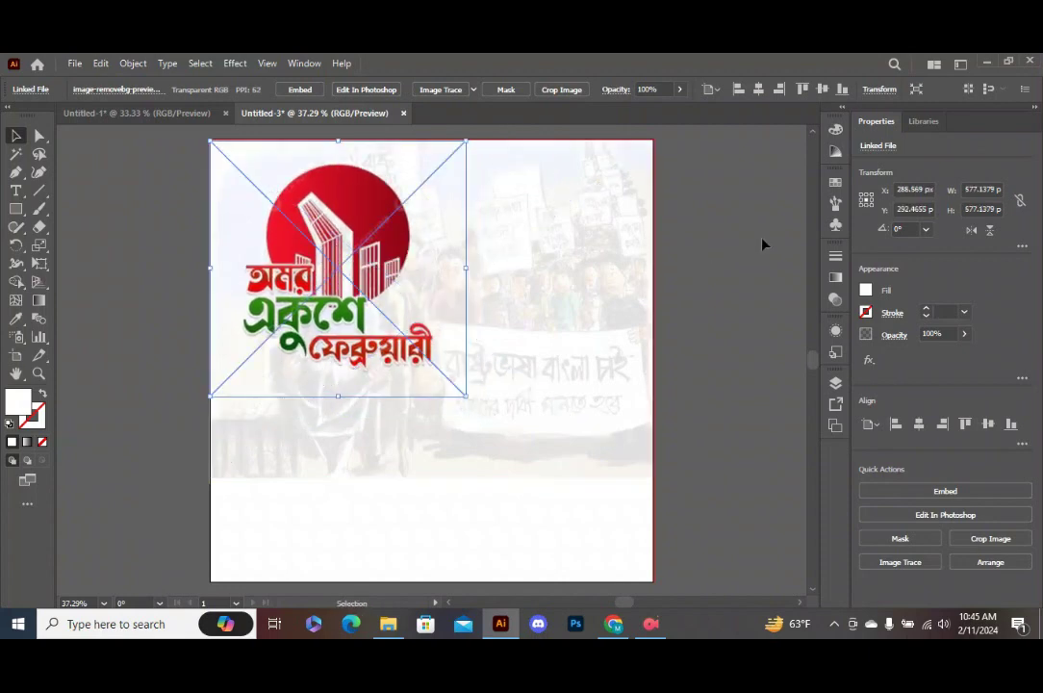
{"action": "left_click", "coordinate": [731, 235]}
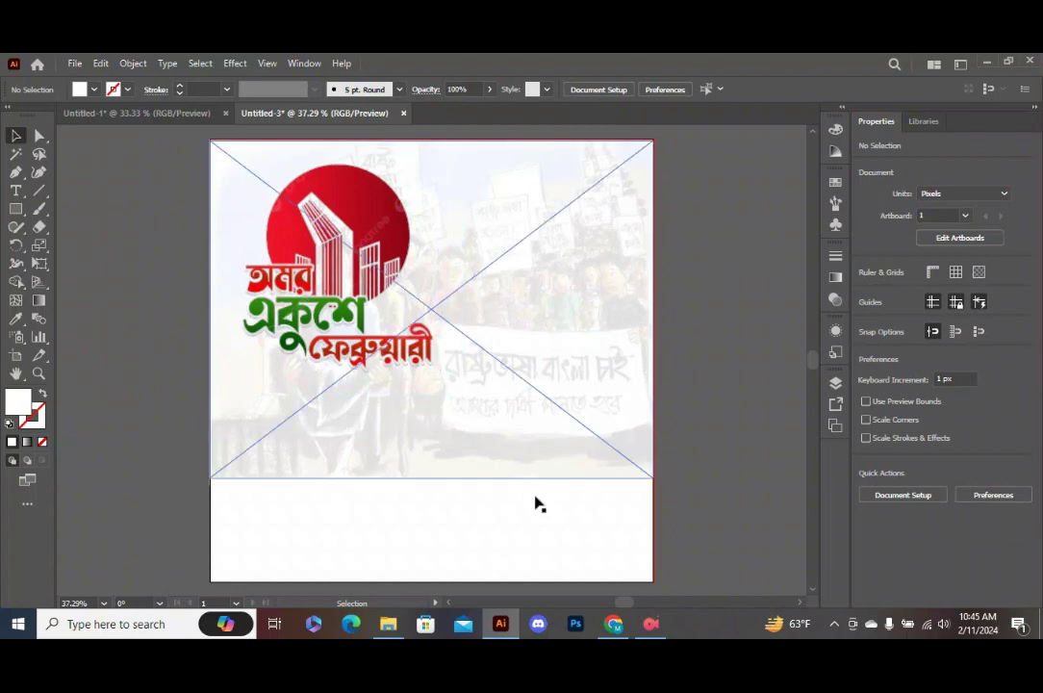
Step: Place the colourful Bangla letters image, image-removebg-preview (8), from the Downloads folder onto the poster
{"action": "left_click", "coordinate": [399, 625]}
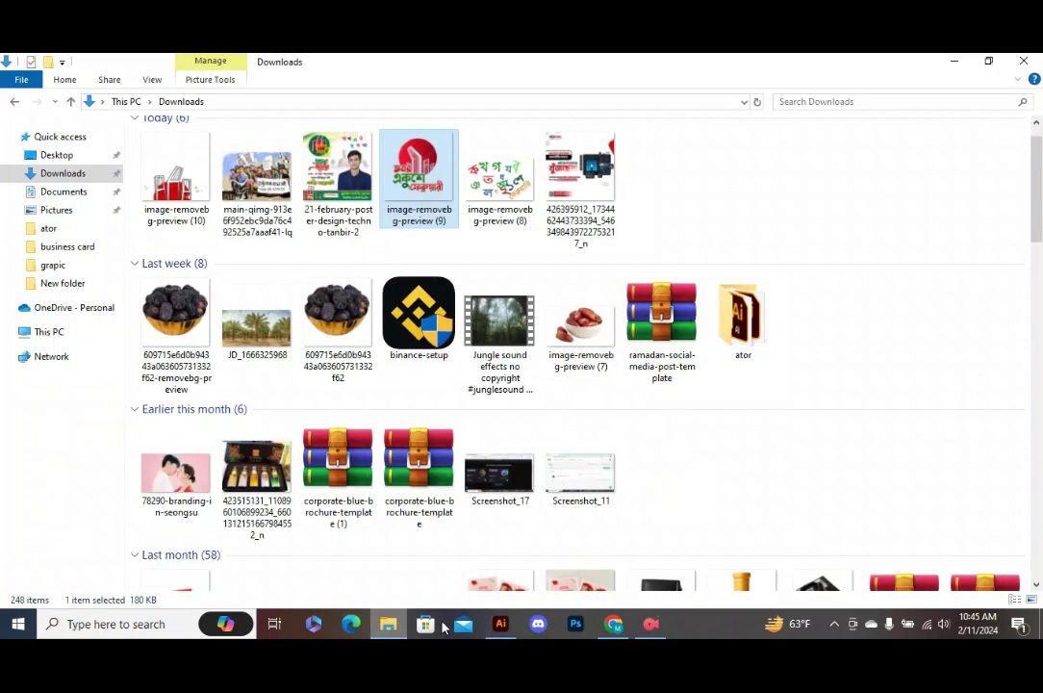
{"action": "left_click", "coordinate": [499, 173]}
{"action": "left_click_drag", "start_coordinate": [499, 173], "coordinate": [654, 365]}
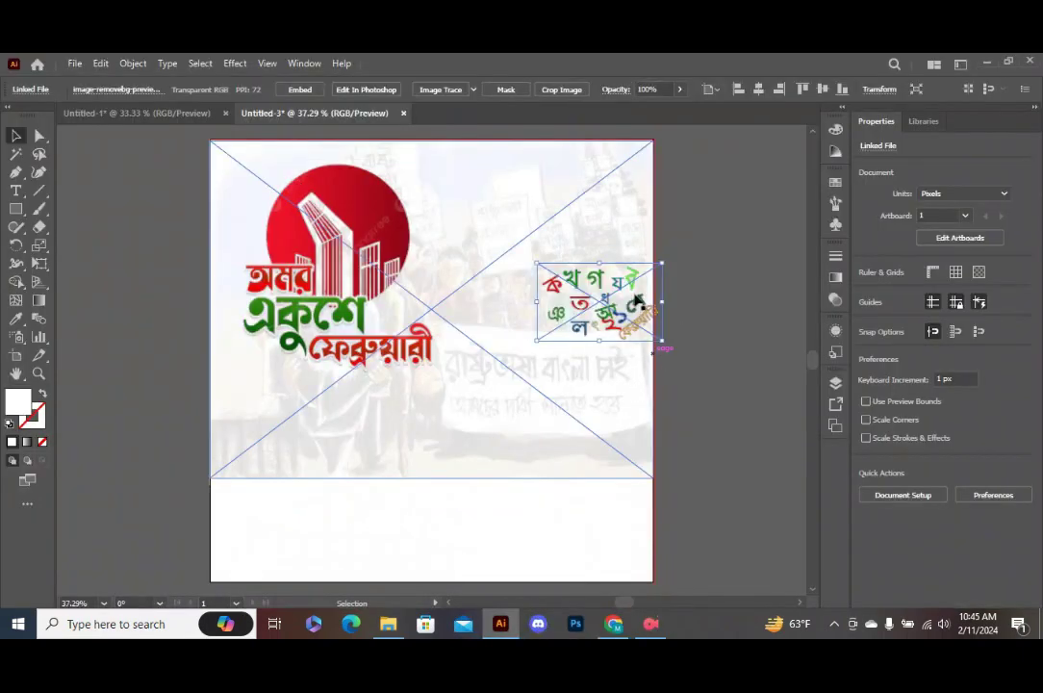
Step: Move the Bangla letters image to the artboard's upper-right corner and enlarge it to about 330 × 206 px
{"action": "left_click_drag", "start_coordinate": [612, 284], "coordinate": [589, 184]}
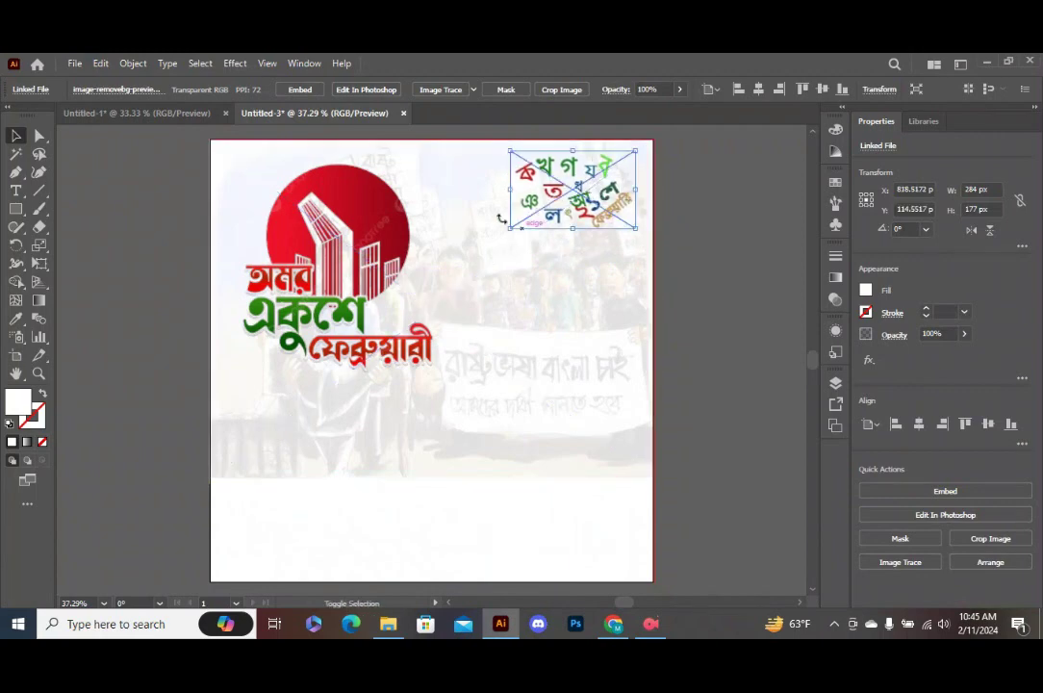
{"action": "left_click_drag", "start_coordinate": [512, 229], "coordinate": [490, 241]}
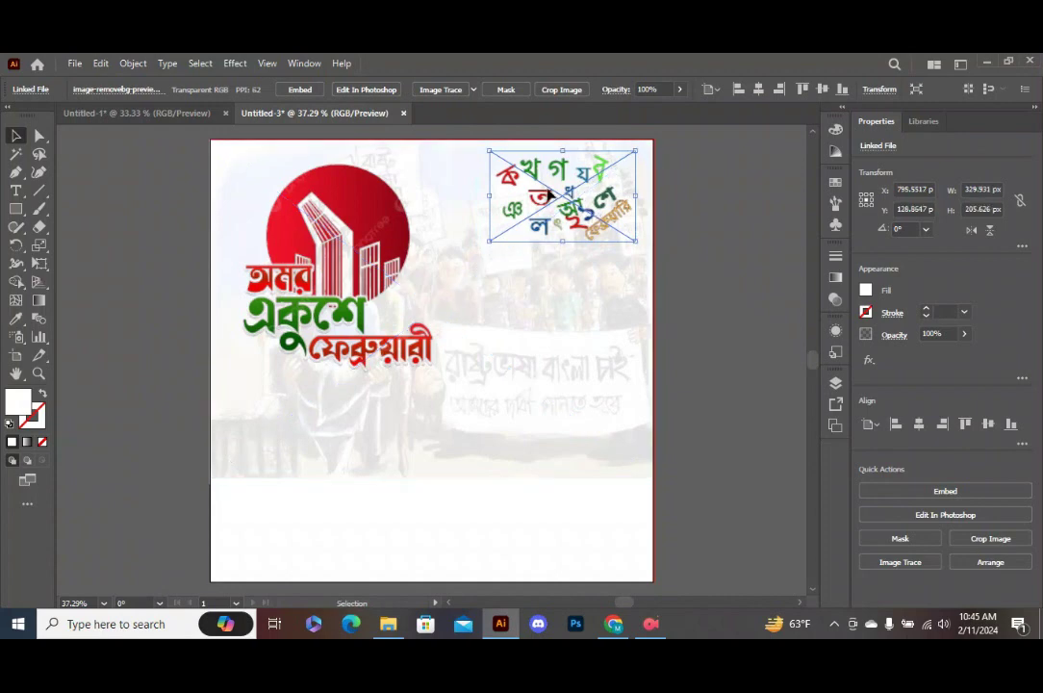
{"action": "left_click_drag", "start_coordinate": [551, 195], "coordinate": [560, 190]}
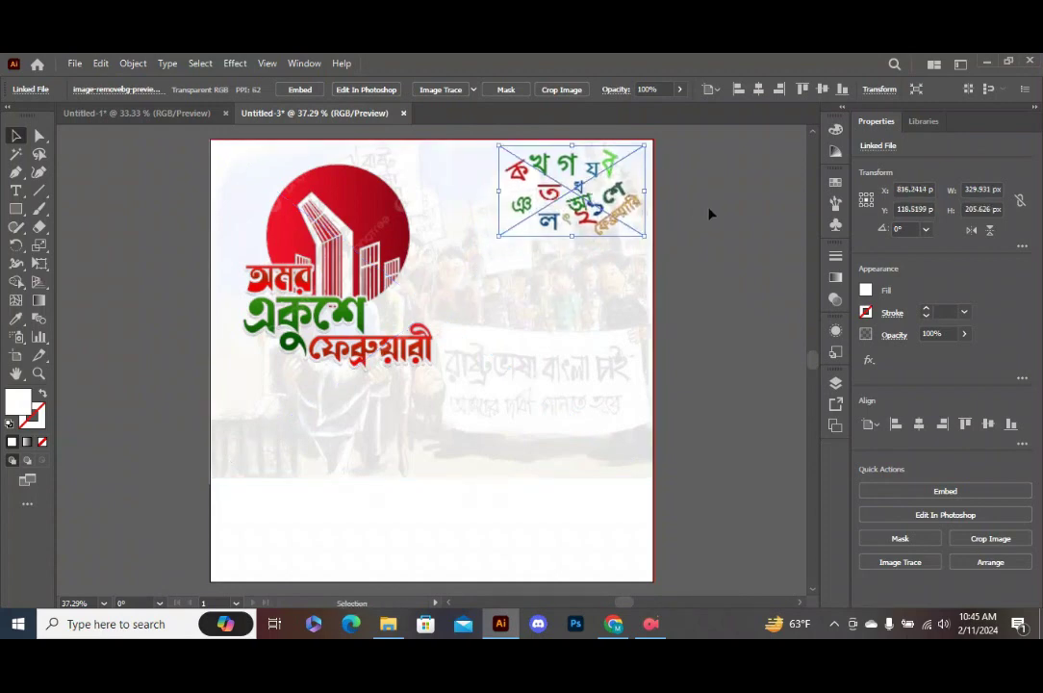
Step: Nudge the Bangla letters image about 13 px up and 9 px right, closer to the artboard's corner, and deselect it
{"action": "key", "text": "Up"}
{"action": "key", "text": "Up"}
{"action": "key", "text": "Up"}
{"action": "key", "text": "Up"}
{"action": "key", "text": "Up"}
{"action": "key", "text": "Up"}
{"action": "key", "text": "Up"}
{"action": "key", "text": "Up"}
{"action": "key", "text": "Up"}
{"action": "key", "text": "Up"}
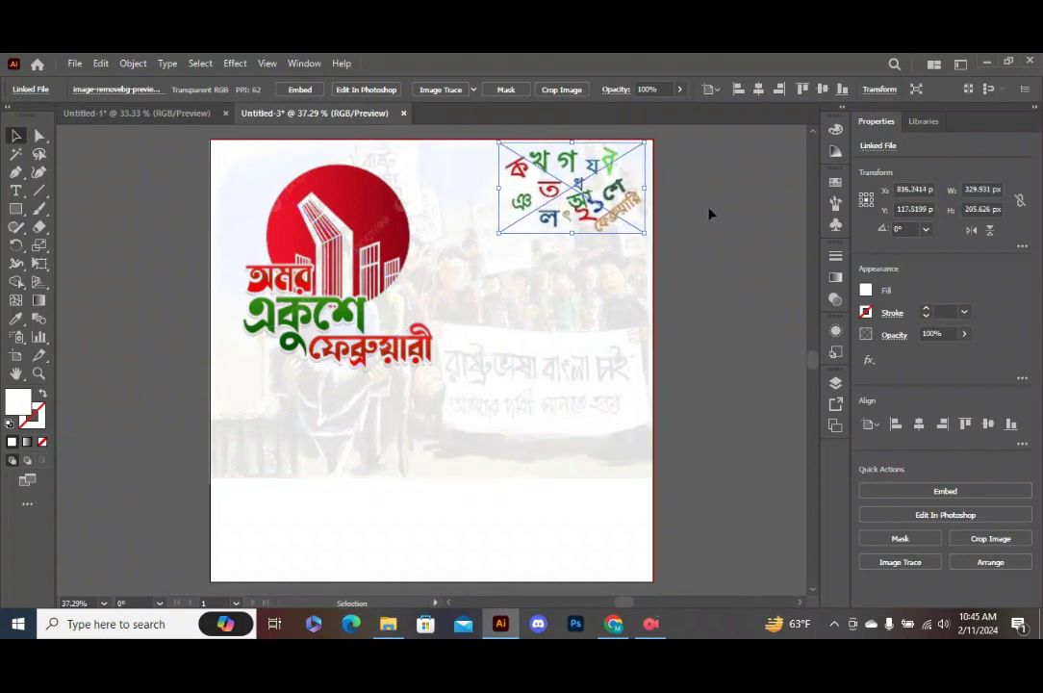
{"action": "key", "text": "Right"}
{"action": "key", "text": "Right"}
{"action": "key", "text": "Right"}
{"action": "key", "text": "Right"}
{"action": "key", "text": "Right"}
{"action": "key", "text": "Right"}
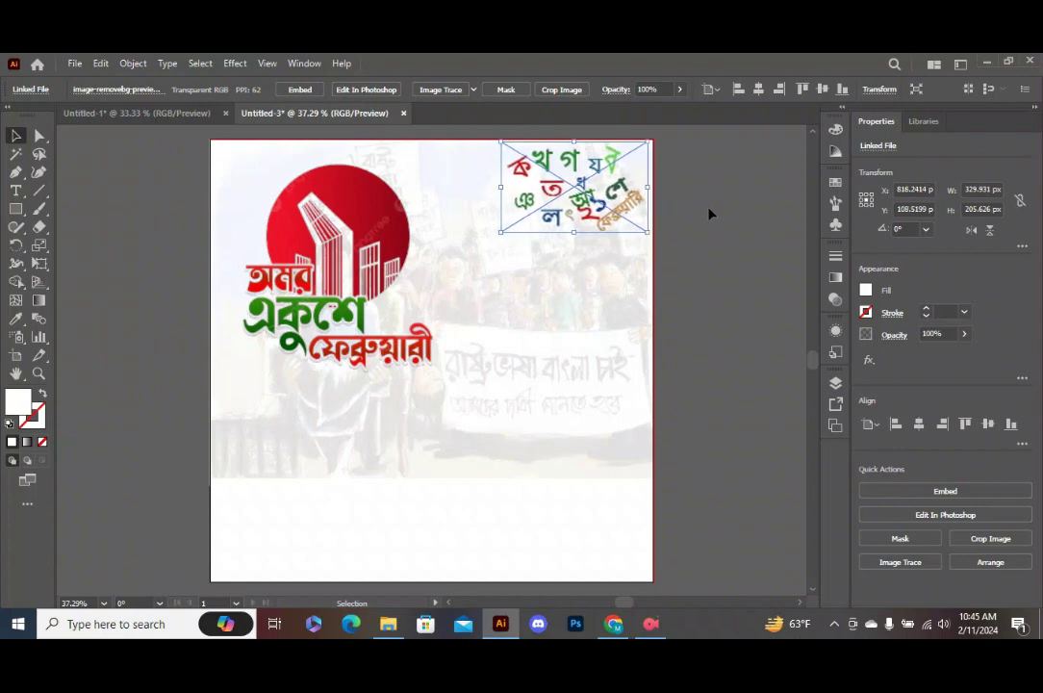
{"action": "key", "text": "Right"}
{"action": "key", "text": "Right"}
{"action": "key", "text": "Right"}
{"action": "key", "text": "Up"}
{"action": "key", "text": "Up"}
{"action": "key", "text": "Up"}
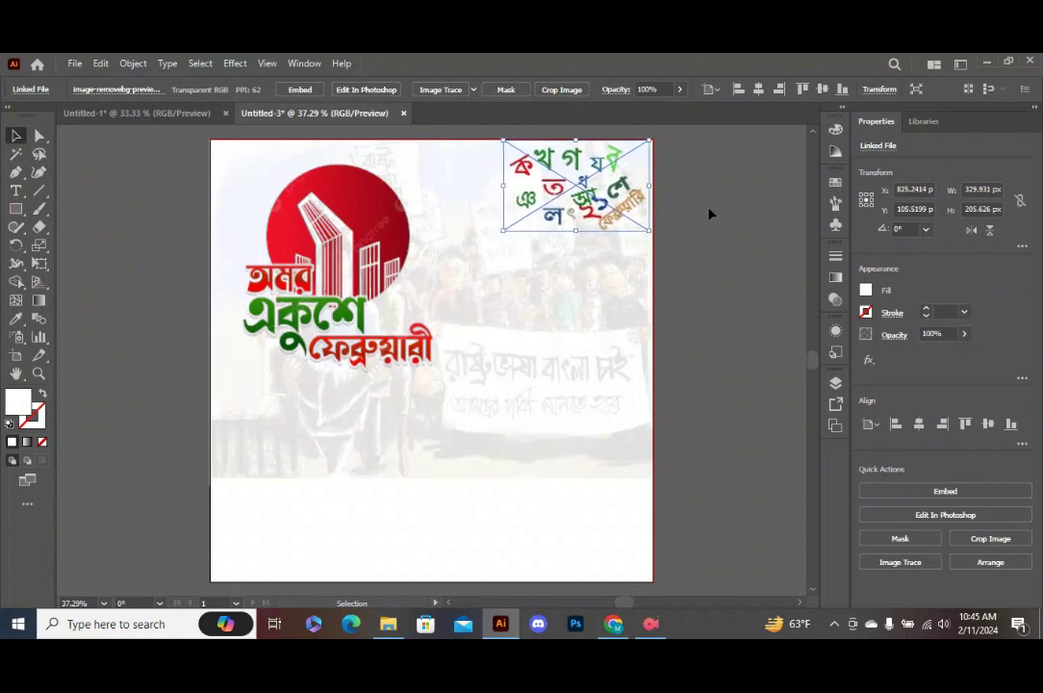
{"action": "left_click", "coordinate": [703, 197]}
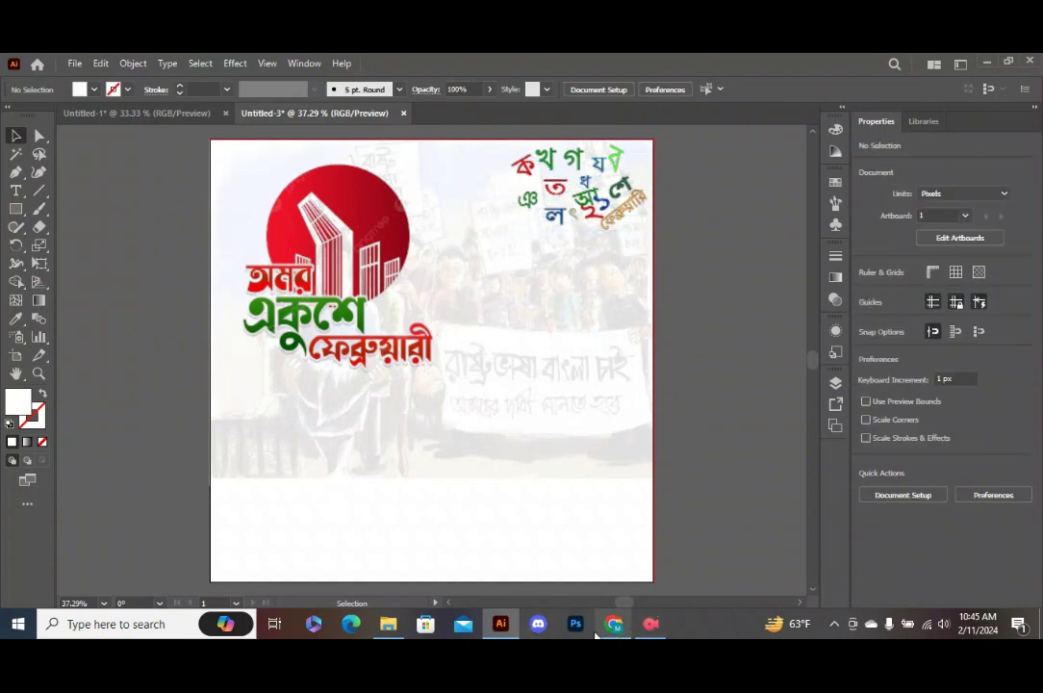
Step: Place the red monument image, image-removebg-preview (10), from the Downloads folder beside the artboard's right edge
{"action": "left_click", "coordinate": [388, 623]}
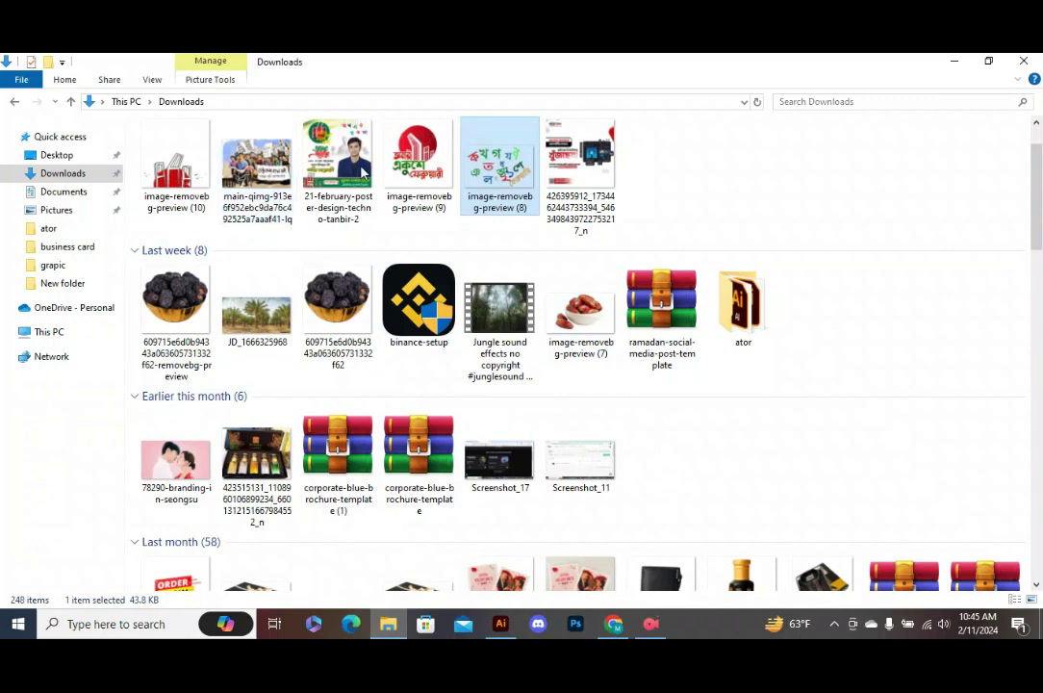
{"action": "left_click", "coordinate": [156, 169]}
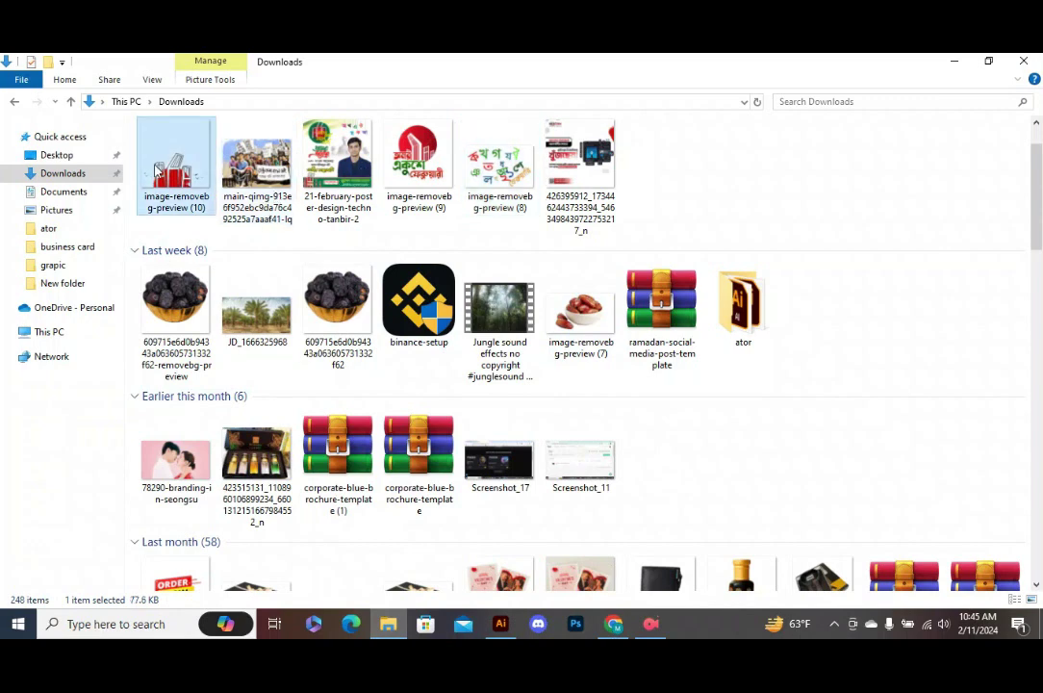
{"action": "left_click_drag", "start_coordinate": [156, 170], "coordinate": [712, 398]}
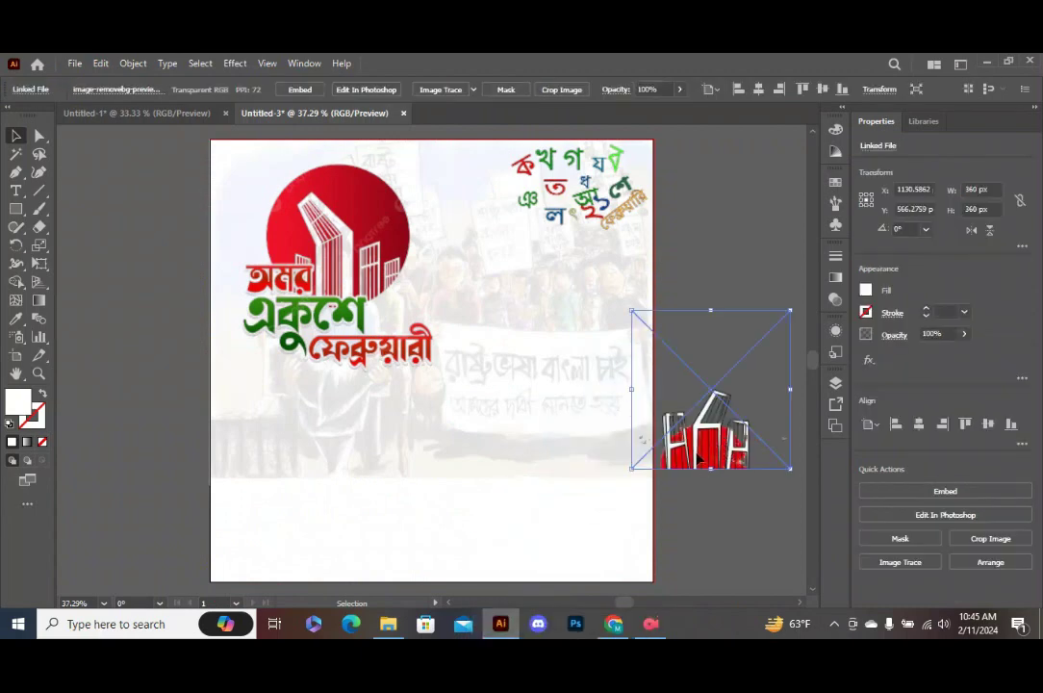
{"action": "left_click_drag", "start_coordinate": [699, 460], "coordinate": [721, 452]}
{"action": "left_click", "coordinate": [716, 540]}
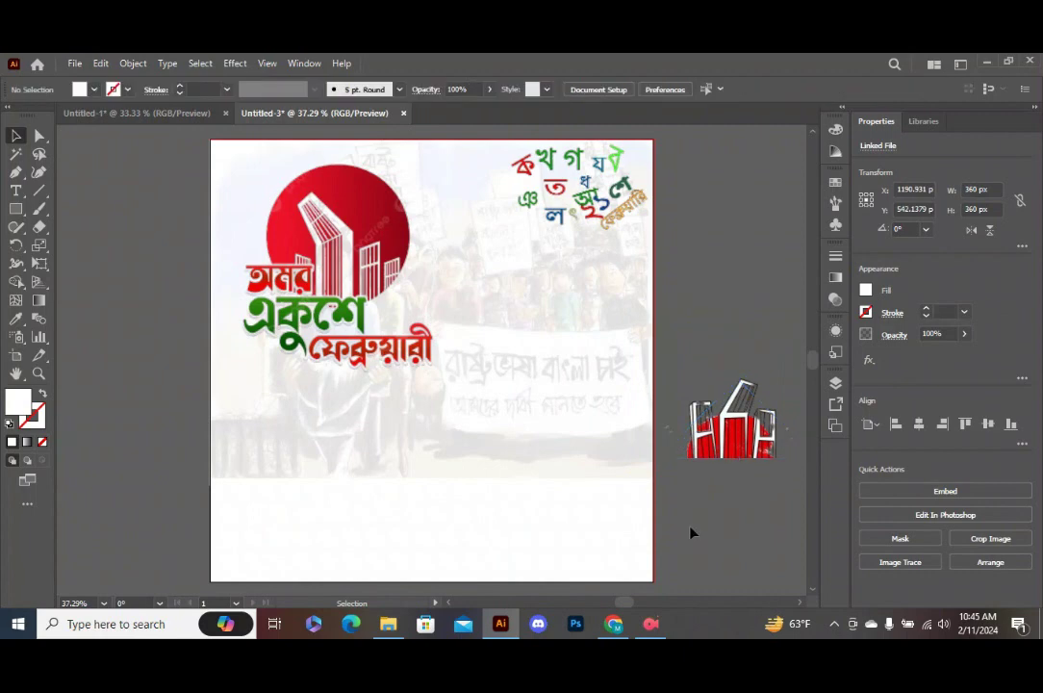
Step: Draw a full-width white rectangle about 1001 × 225 px over the blank area below the illustration
{"action": "scroll", "coordinate": [616, 520], "scroll_direction": "down", "scroll_amount": 1}
{"action": "left_click", "coordinate": [16, 214]}
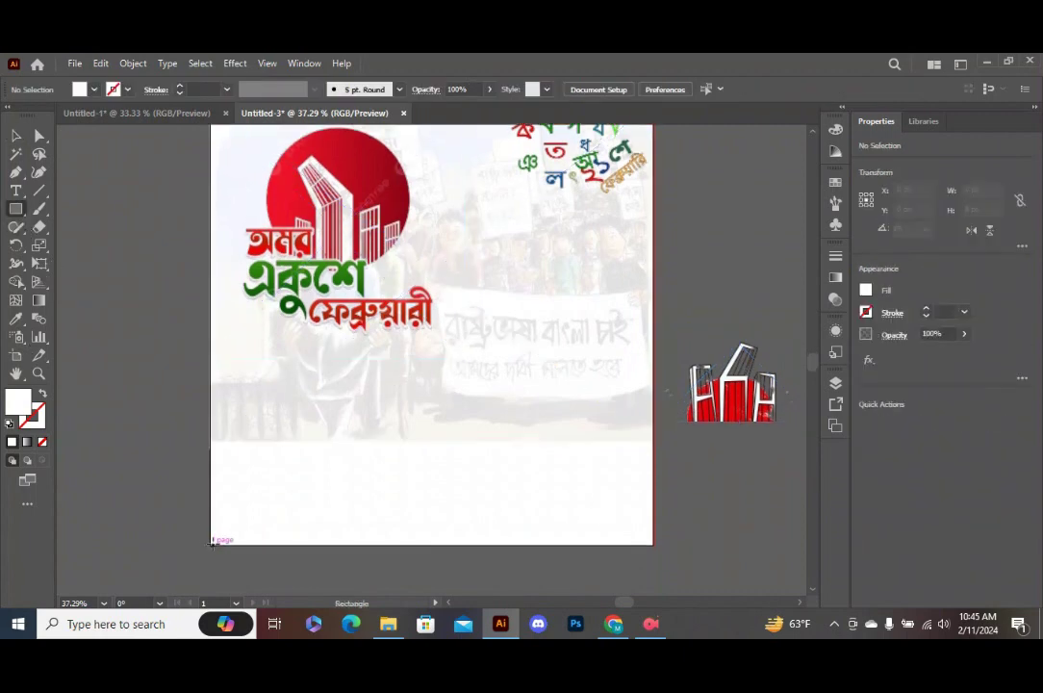
{"action": "left_click_drag", "start_coordinate": [214, 539], "coordinate": [652, 445]}
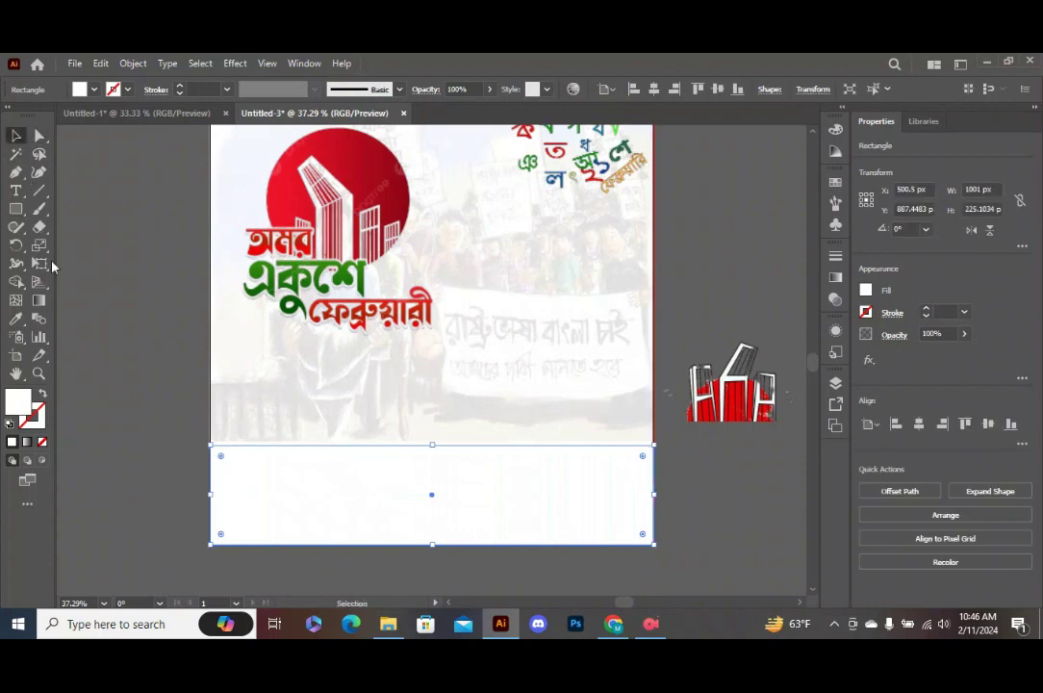
Step: Copy the faded overlay's 88% opacity white appearance onto the lower rectangle with the Eyedropper, then deselect it
{"action": "left_click", "coordinate": [16, 317]}
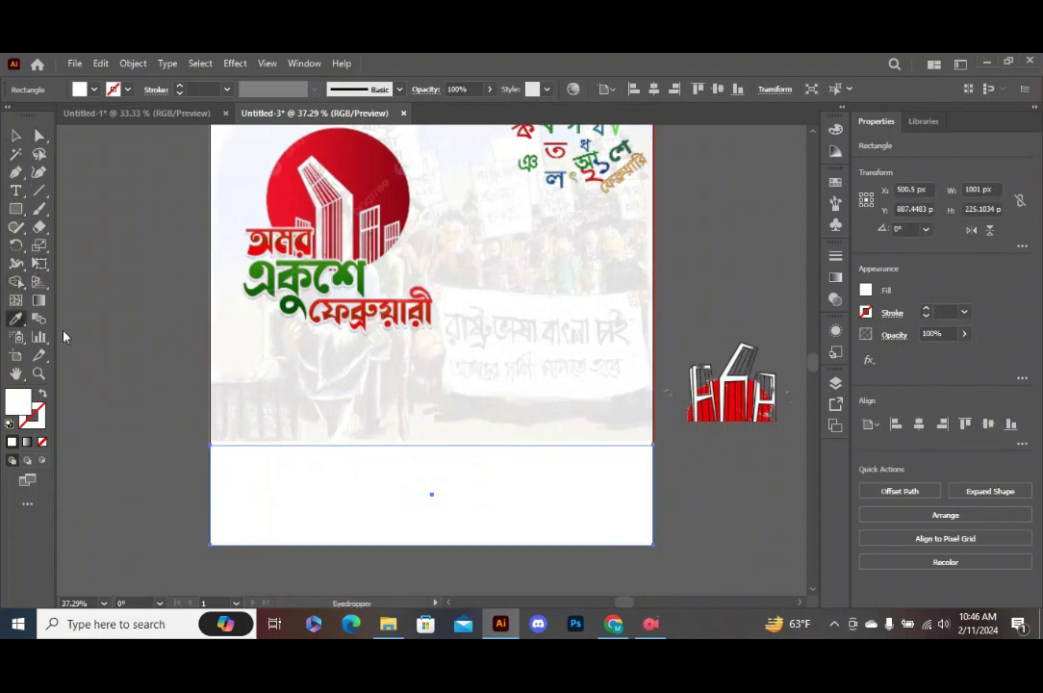
{"action": "left_click", "coordinate": [480, 425]}
{"action": "left_click", "coordinate": [20, 135]}
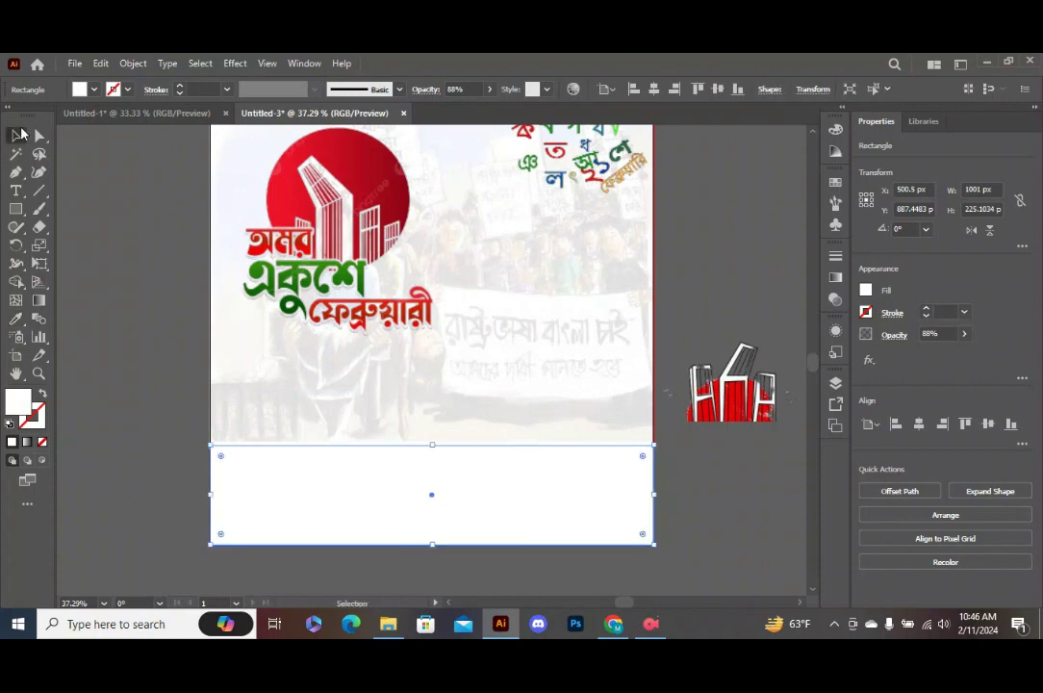
{"action": "left_click", "coordinate": [117, 263]}
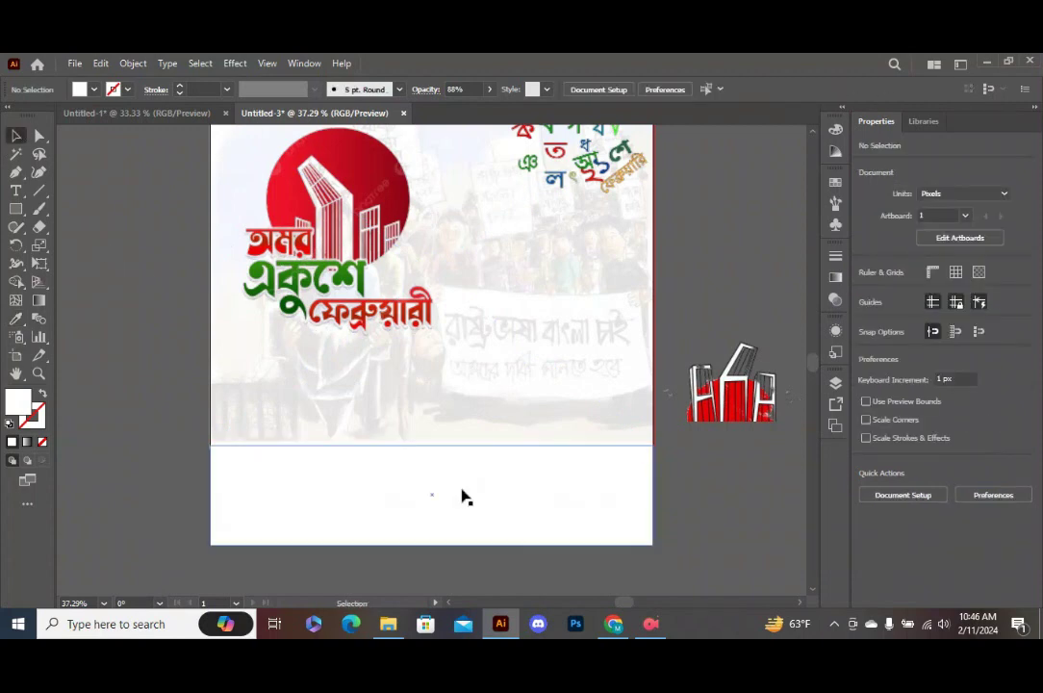
Step: Extend the lower white rectangle's top edge up to the illustration, to a height of about 234 px
{"action": "left_click", "coordinate": [449, 472]}
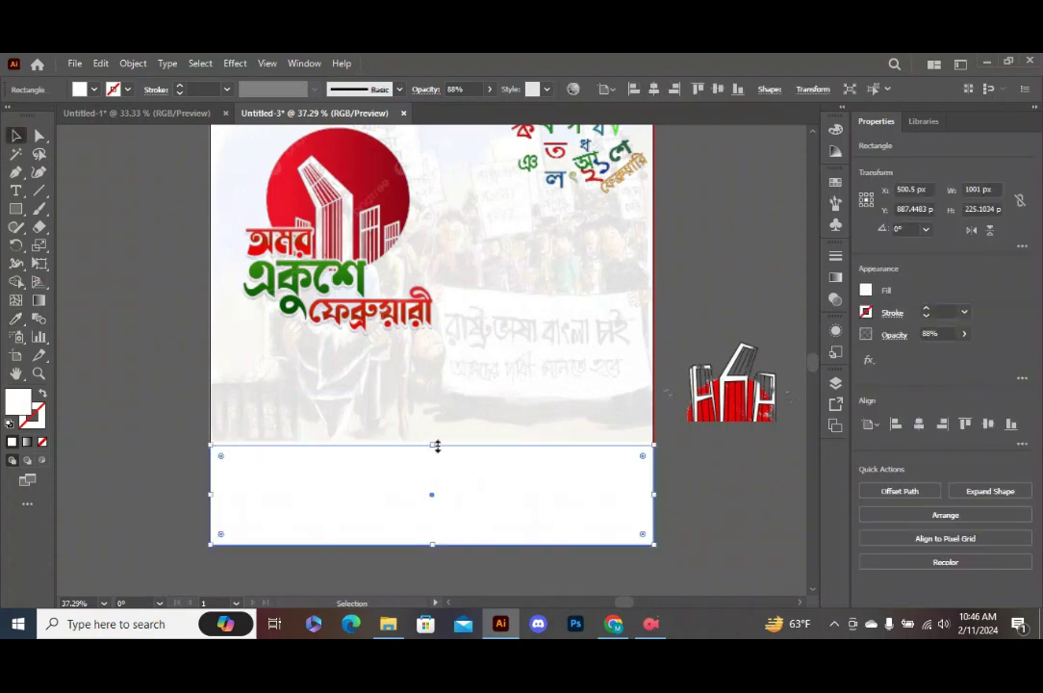
{"action": "left_click_drag", "start_coordinate": [431, 444], "coordinate": [433, 441]}
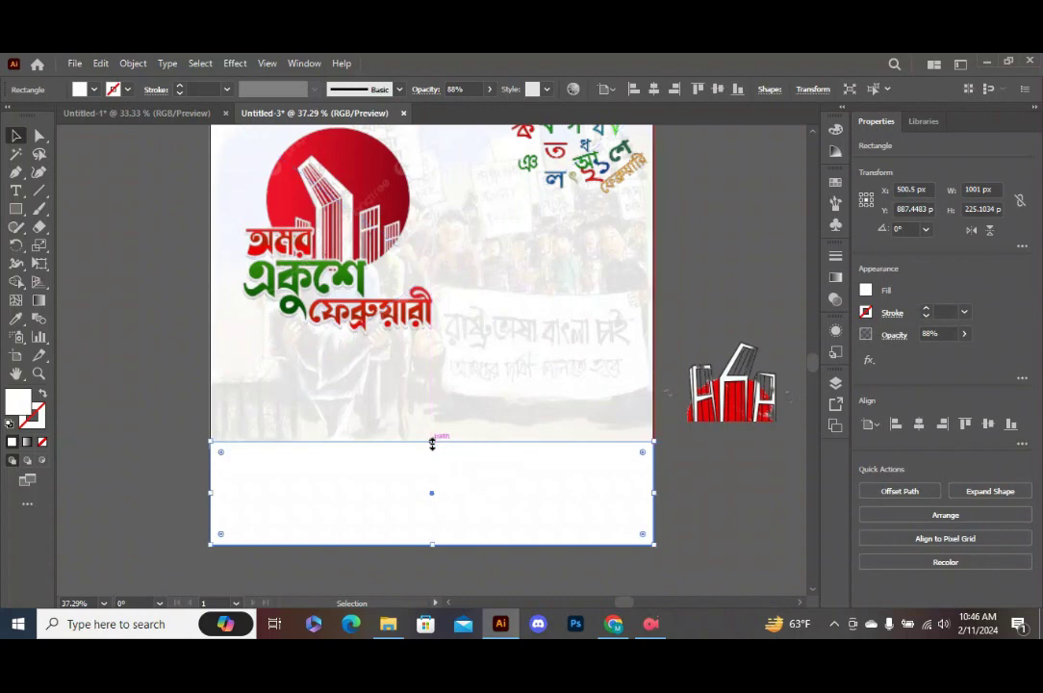
{"action": "left_click", "coordinate": [16, 317]}
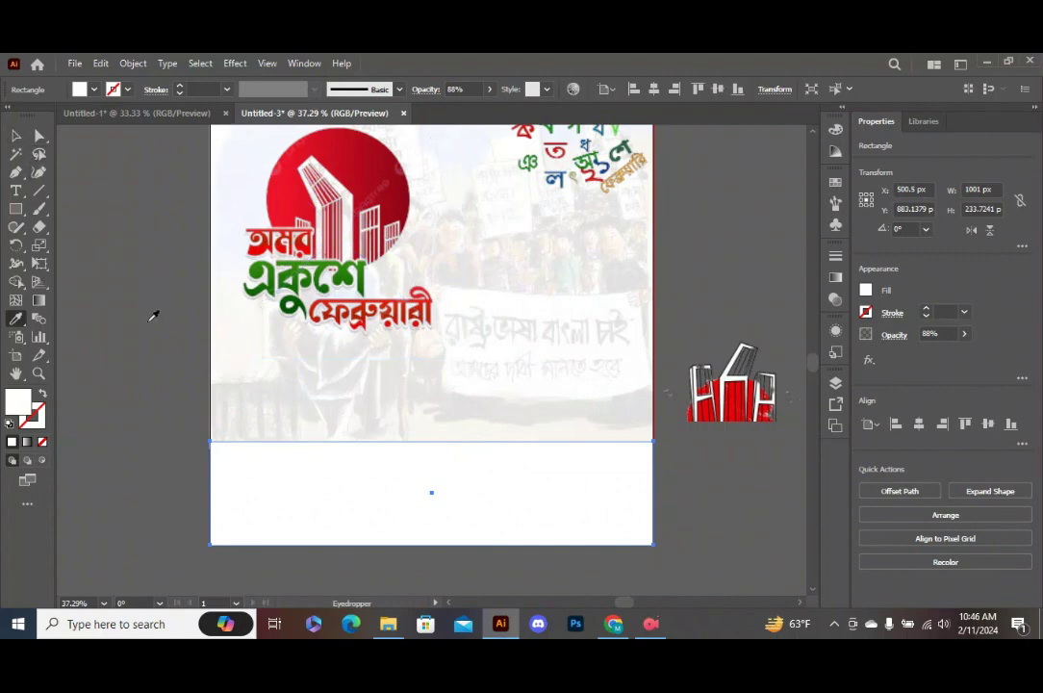
{"action": "left_click", "coordinate": [16, 135]}
{"action": "left_click", "coordinate": [123, 304]}
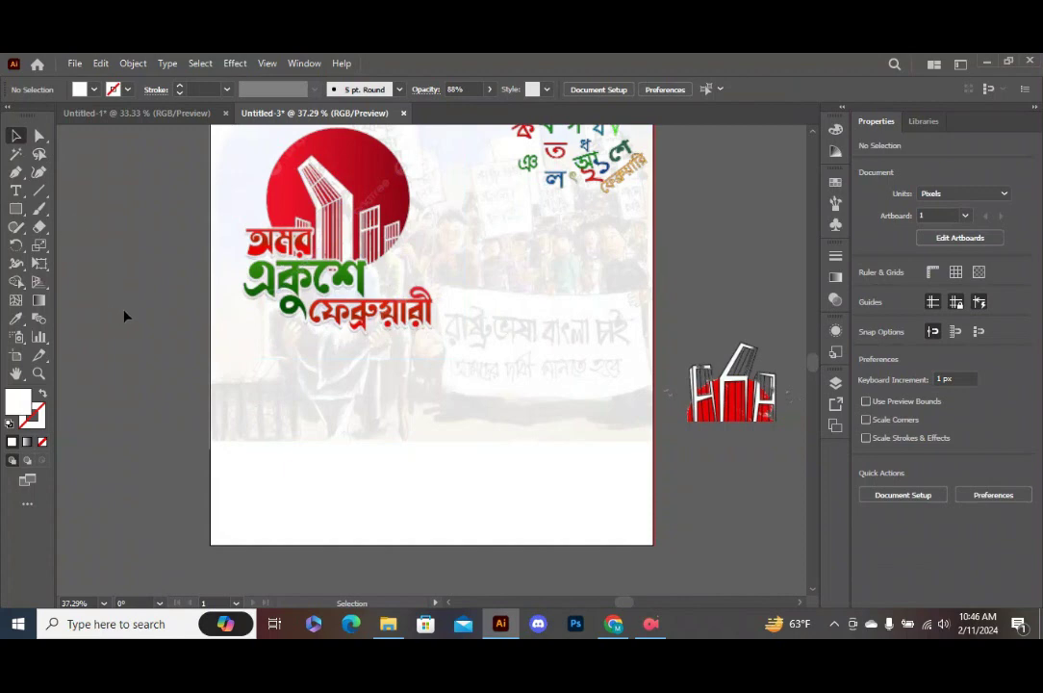
Step: Draw a rectangle about 995 × 146 px along the artboard's bottom and fill it with the dark green sampled from the logo's lettering
{"action": "left_click", "coordinate": [16, 208]}
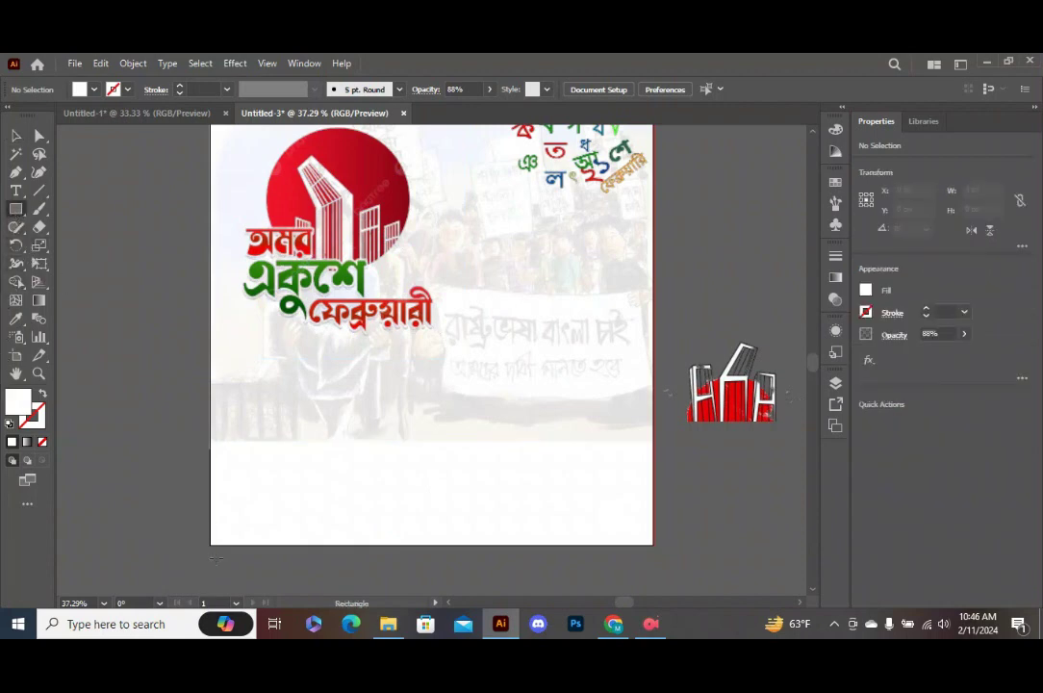
{"action": "left_click_drag", "start_coordinate": [213, 539], "coordinate": [650, 479]}
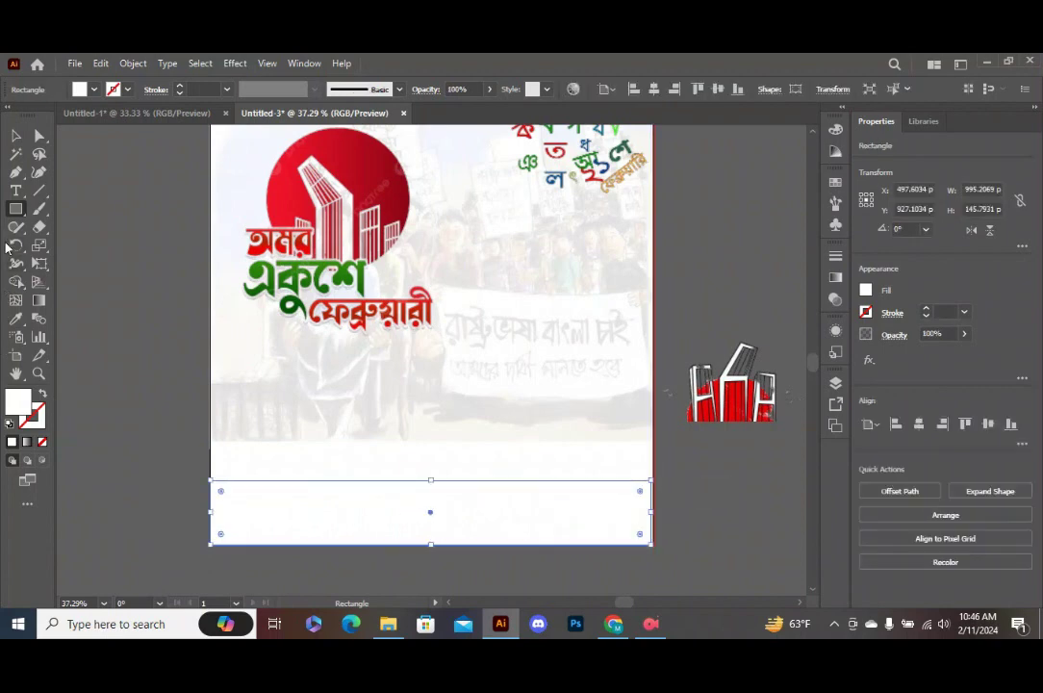
{"action": "left_click", "coordinate": [16, 318]}
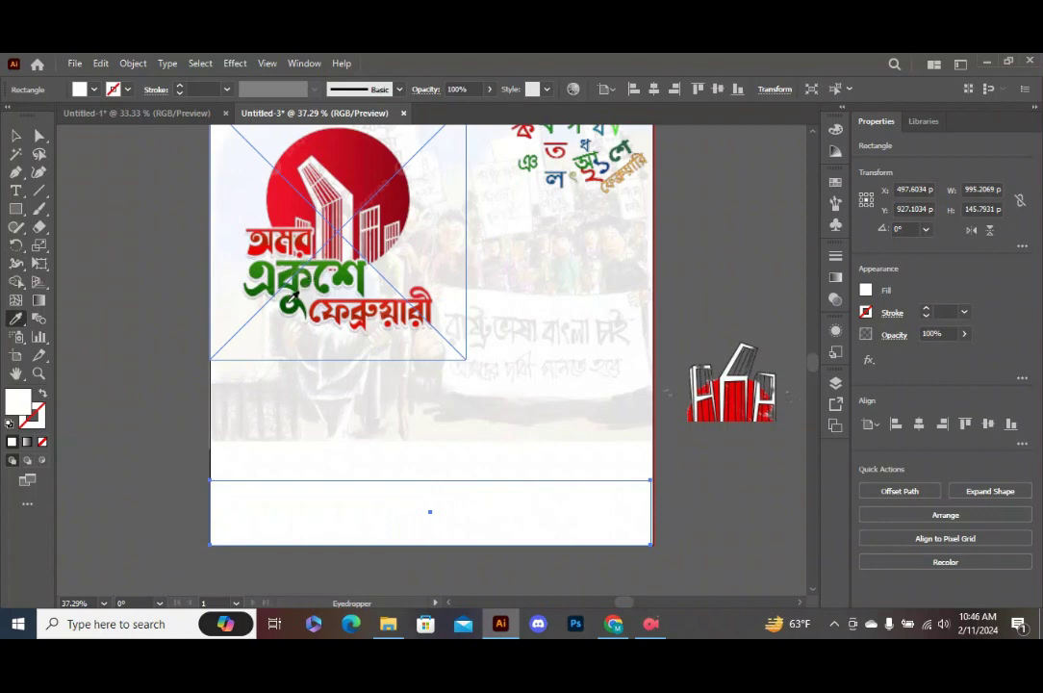
{"action": "left_click", "coordinate": [300, 281]}
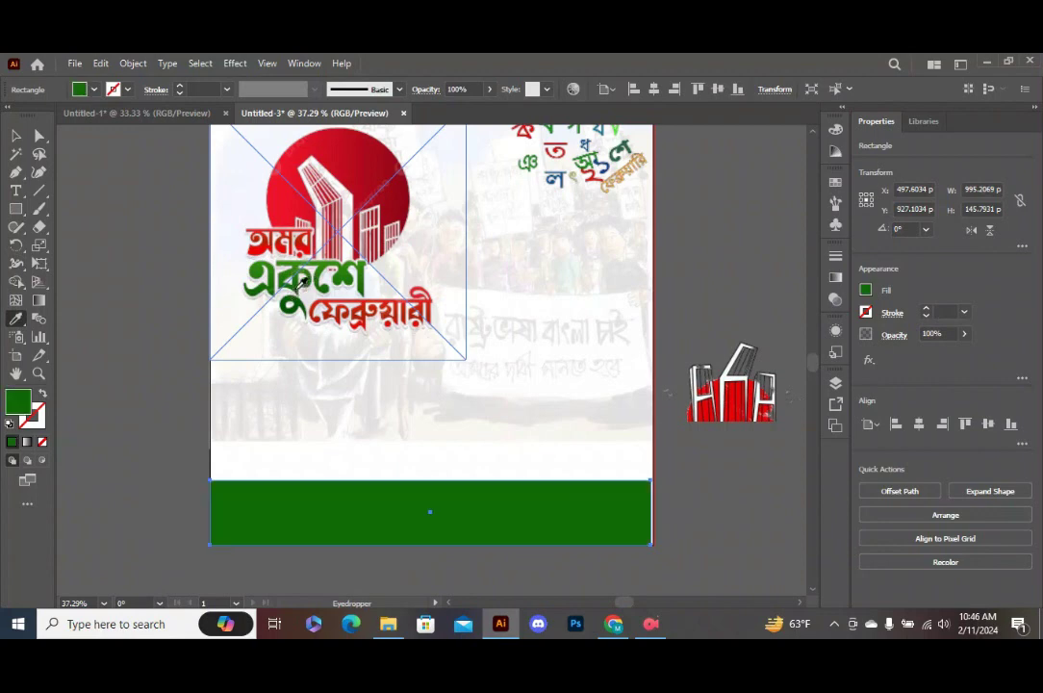
{"action": "left_click", "coordinate": [304, 286]}
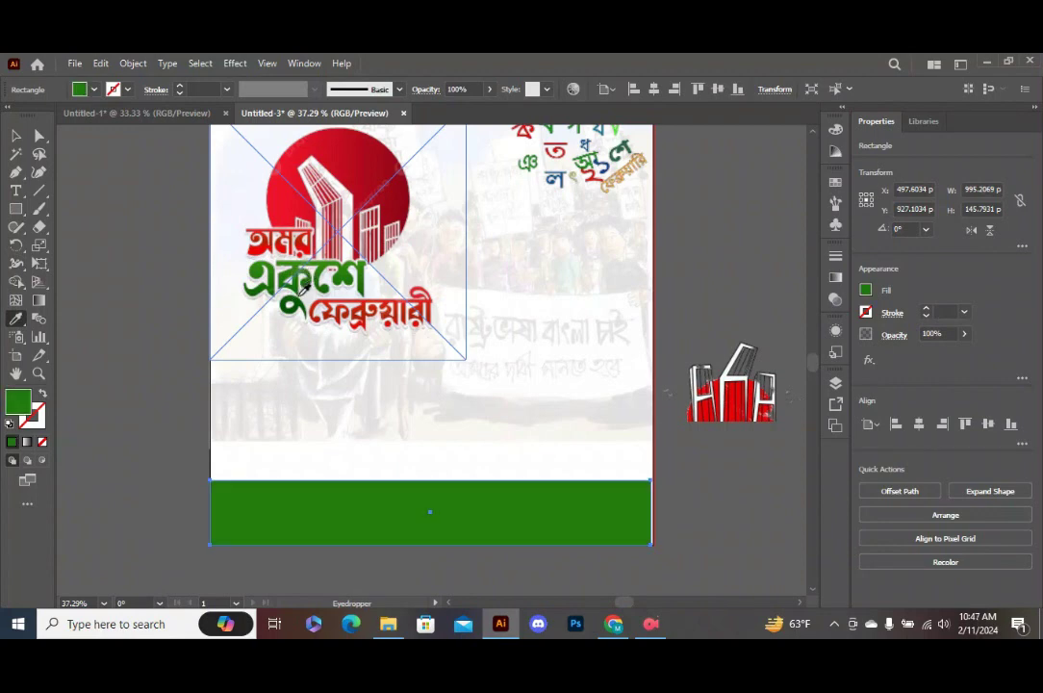
{"action": "left_click", "coordinate": [301, 282]}
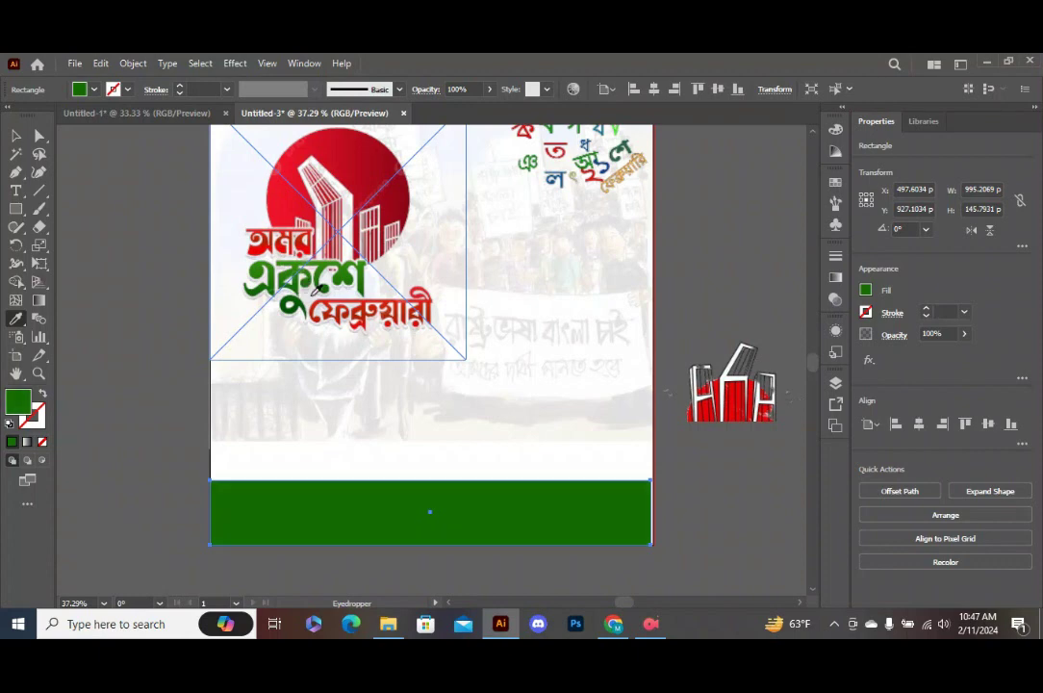
Step: Stretch the green bar to the artboard's right edge and raise its top edge, to about 1001 × 160 px
{"action": "left_click", "coordinate": [16, 135]}
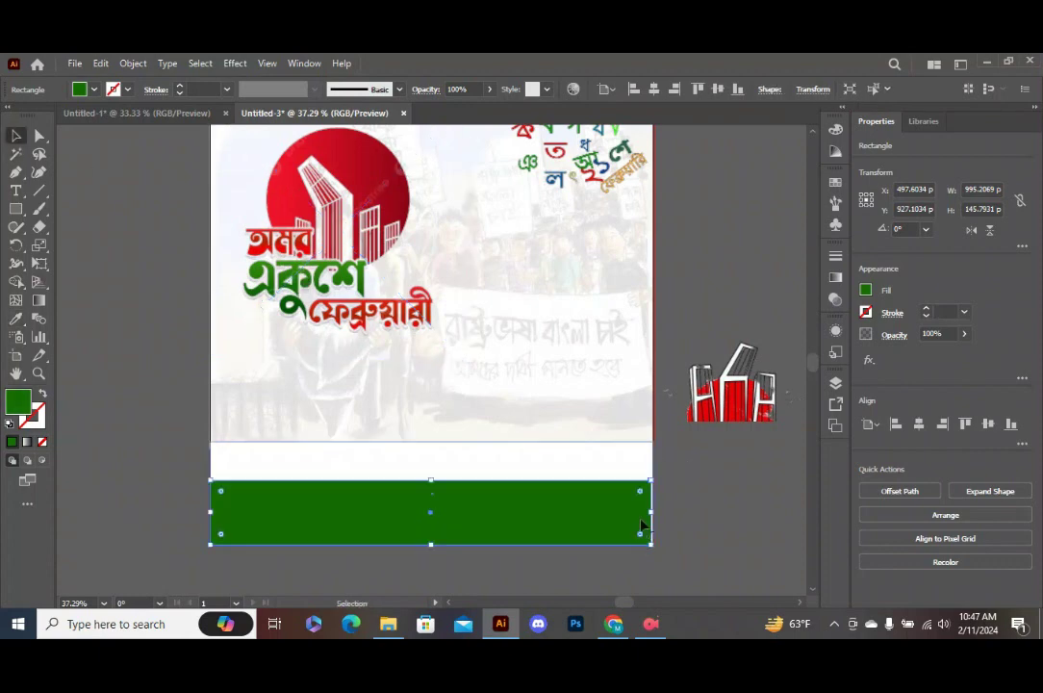
{"action": "left_click_drag", "start_coordinate": [652, 512], "coordinate": [656, 510]}
{"action": "left_click_drag", "start_coordinate": [432, 480], "coordinate": [435, 475]}
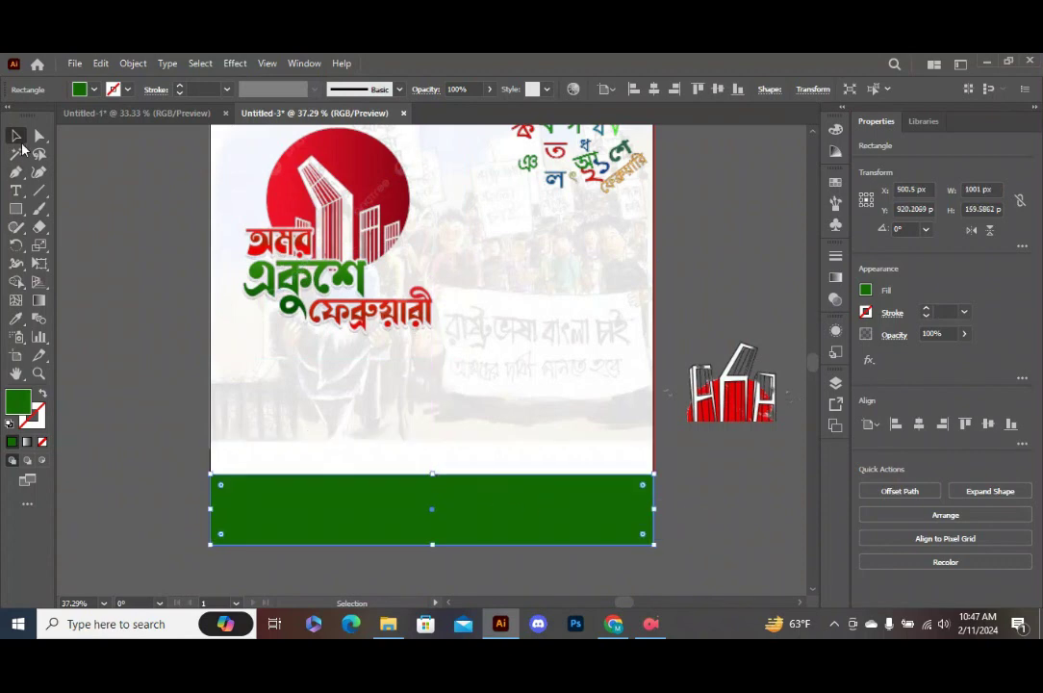
Step: Move the monument image onto the left end of the green bar and enlarge it to about 451 × 451 px
{"action": "left_click", "coordinate": [155, 251]}
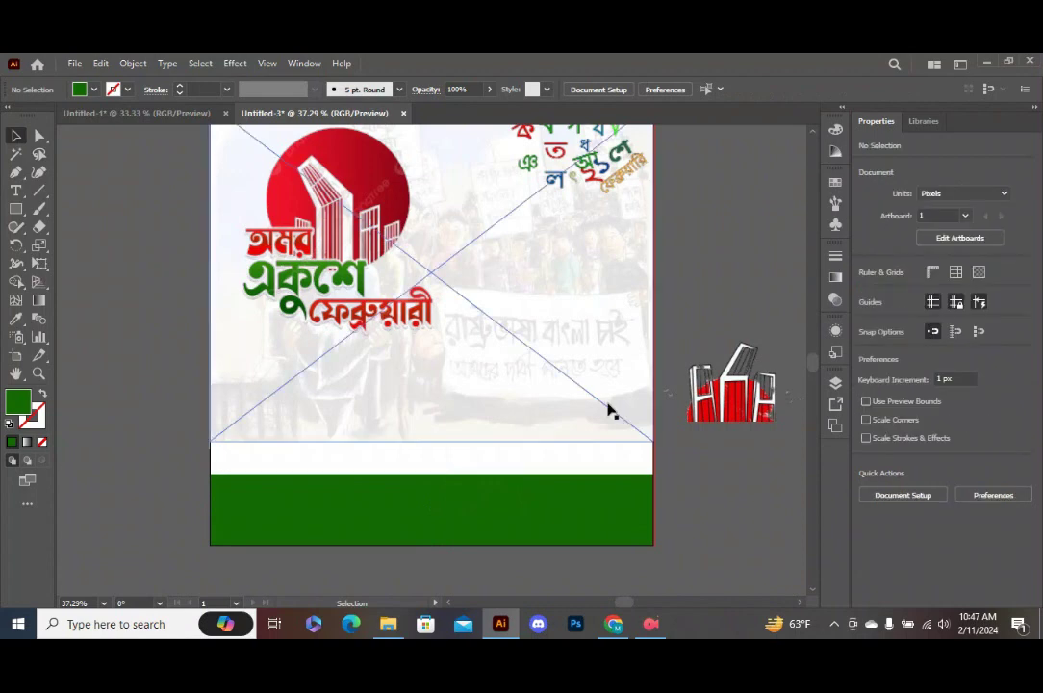
{"action": "left_click", "coordinate": [744, 407]}
{"action": "left_click_drag", "start_coordinate": [744, 407], "coordinate": [272, 530]}
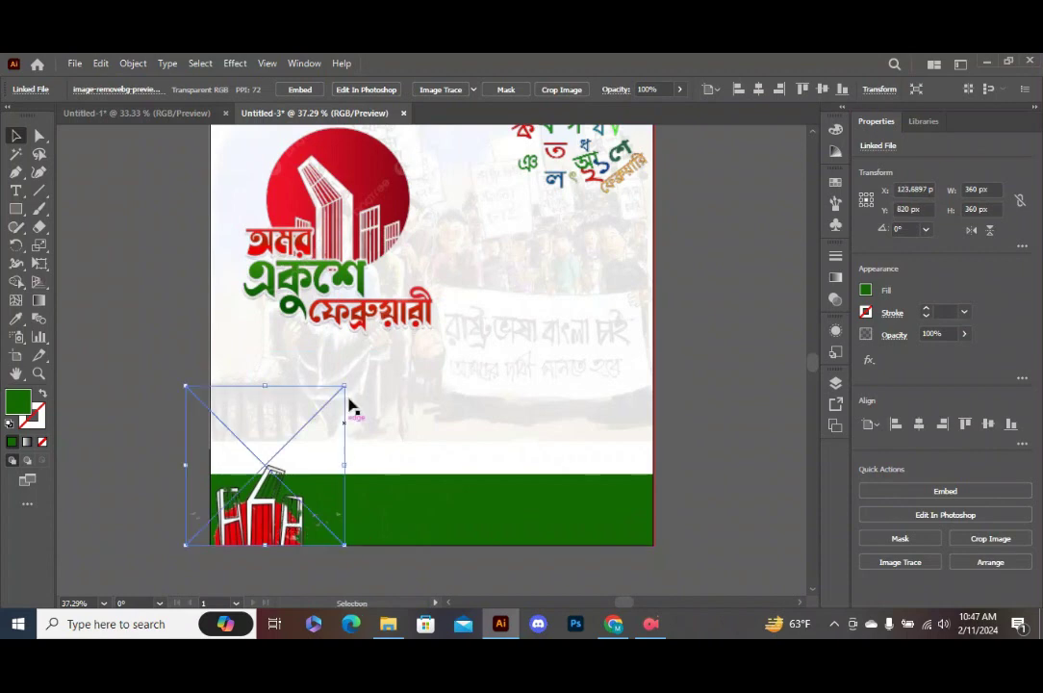
{"action": "left_click_drag", "start_coordinate": [350, 384], "coordinate": [394, 345]}
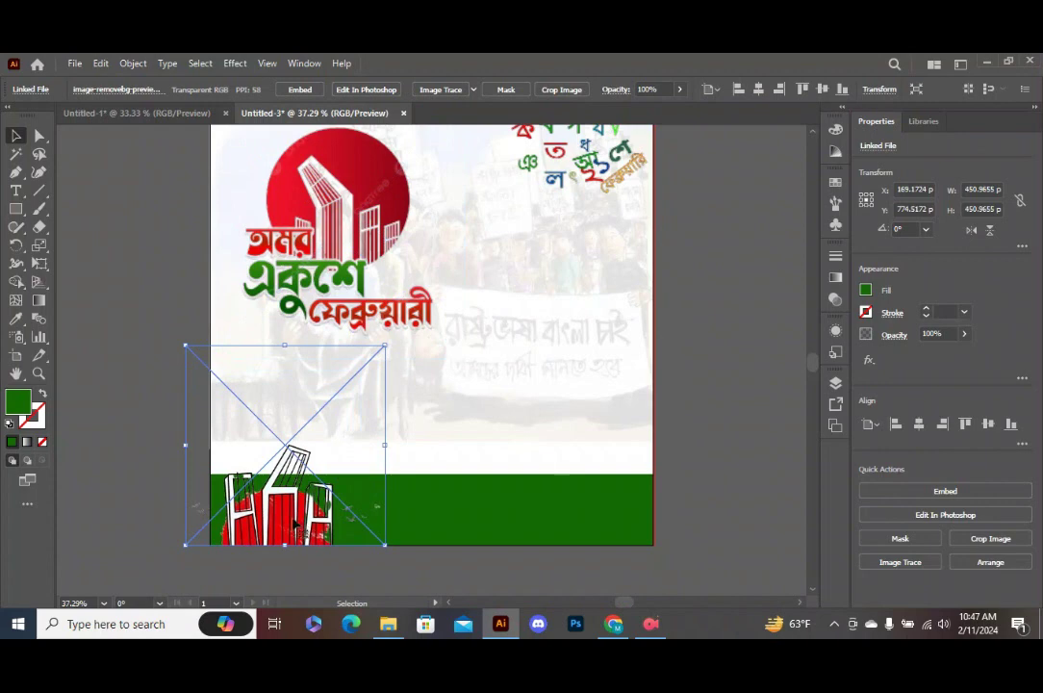
{"action": "left_click_drag", "start_coordinate": [278, 521], "coordinate": [276, 520]}
{"action": "left_click", "coordinate": [146, 365]}
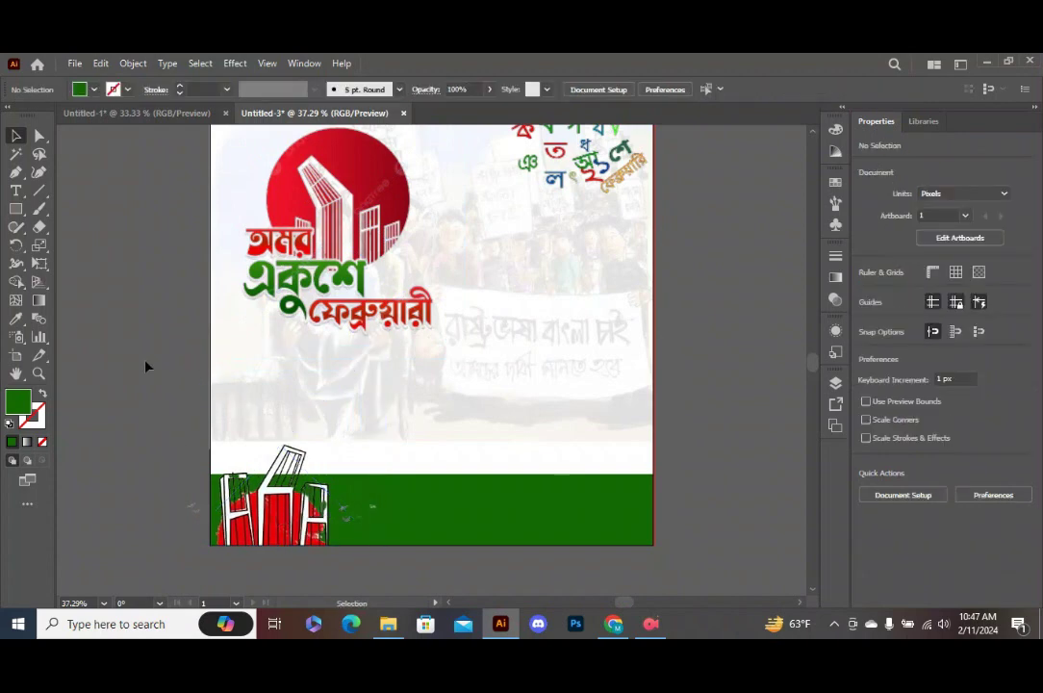
Step: Shrink the logo image to about 501 × 501 px and align it with the artboard's top-left corner
{"action": "scroll", "coordinate": [147, 366], "scroll_direction": "up", "scroll_amount": 1}
{"action": "scroll", "coordinate": [146, 365], "scroll_direction": "up", "scroll_amount": 1}
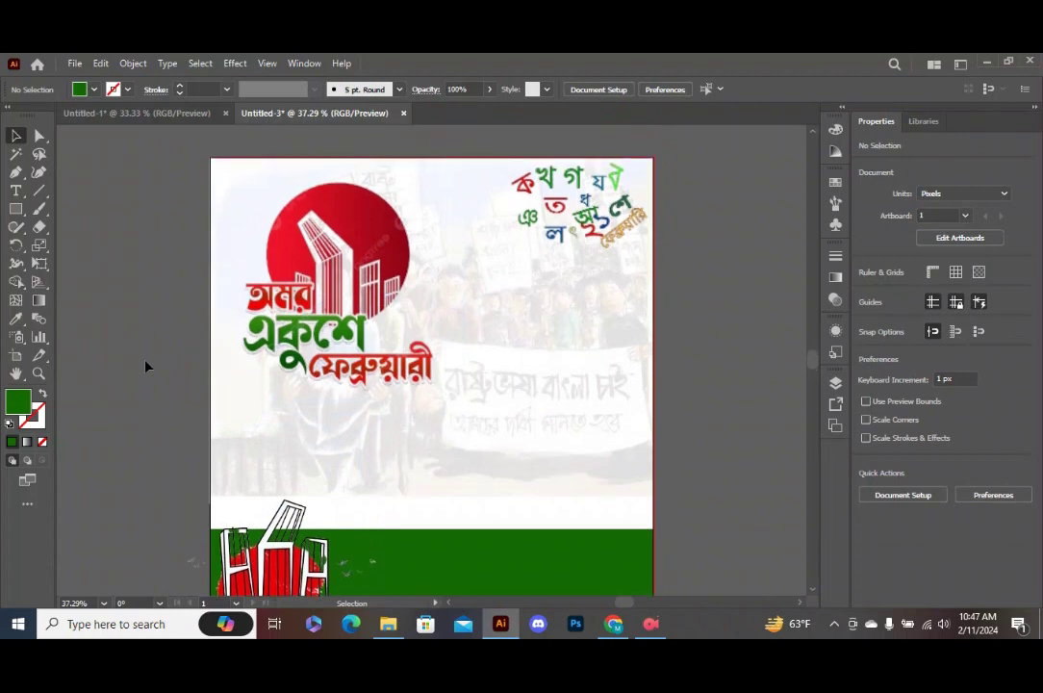
{"action": "scroll", "coordinate": [147, 365], "scroll_direction": "down", "scroll_amount": 2}
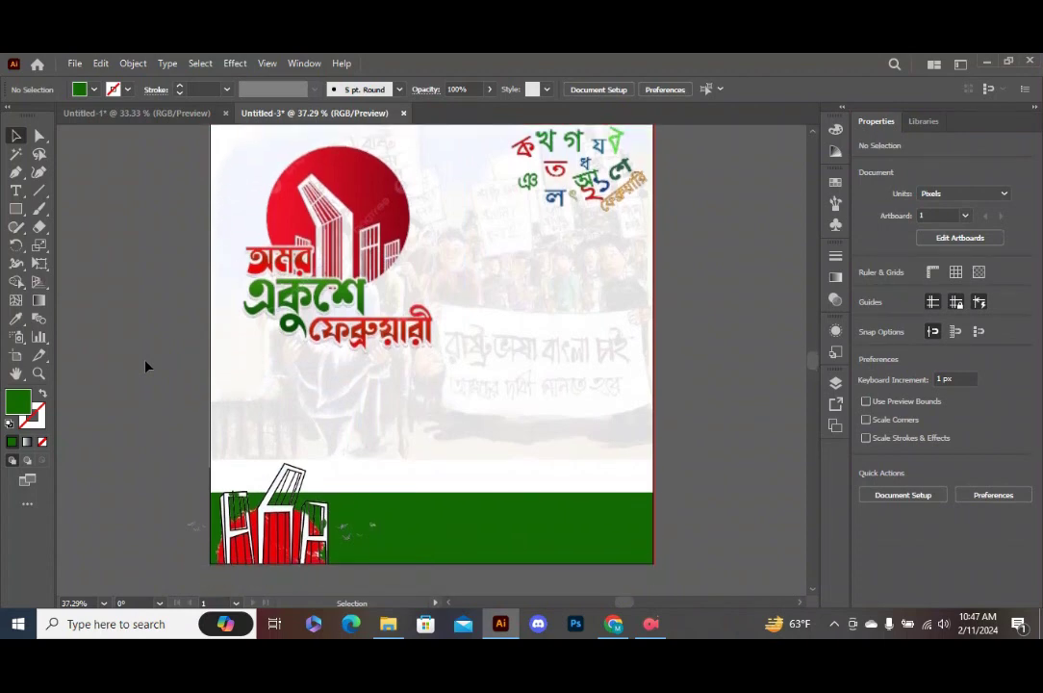
{"action": "scroll", "coordinate": [146, 365], "scroll_direction": "up", "scroll_amount": 1}
{"action": "scroll", "coordinate": [146, 366], "scroll_direction": "up", "scroll_amount": 1}
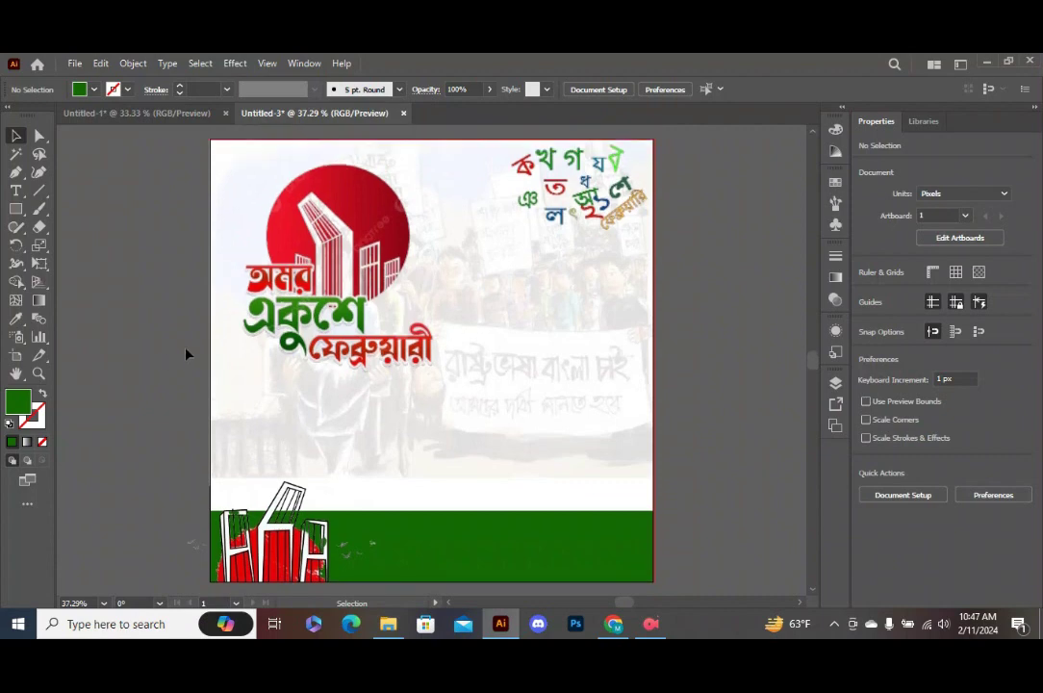
{"action": "left_click_drag", "start_coordinate": [346, 306], "coordinate": [341, 295]}
{"action": "left_click_drag", "start_coordinate": [459, 382], "coordinate": [421, 342]}
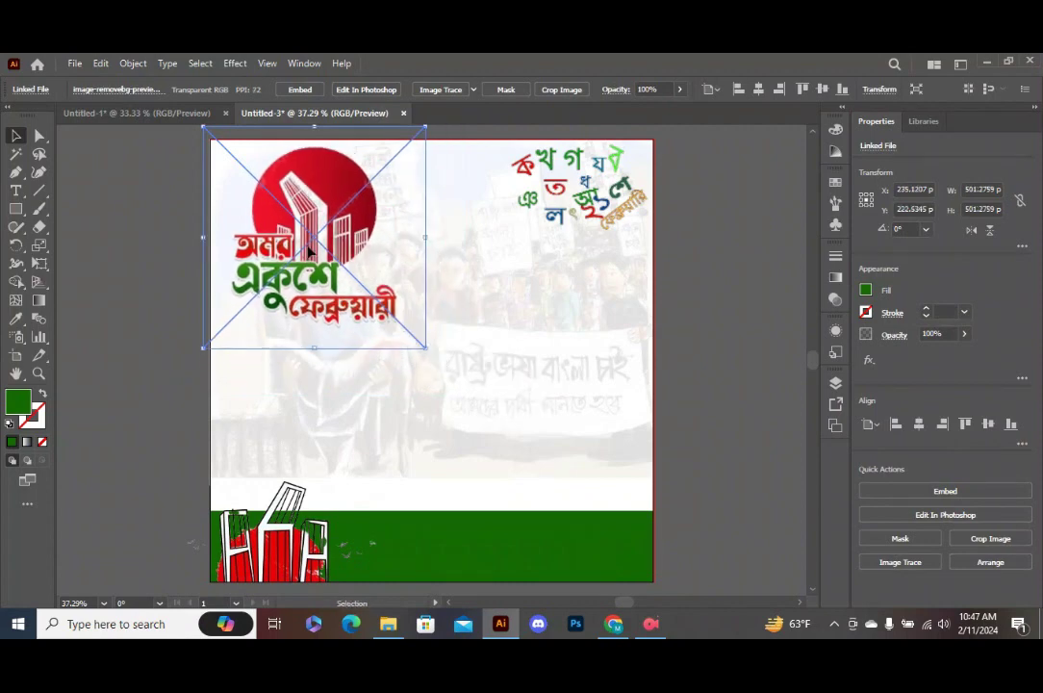
{"action": "left_click_drag", "start_coordinate": [305, 251], "coordinate": [315, 262]}
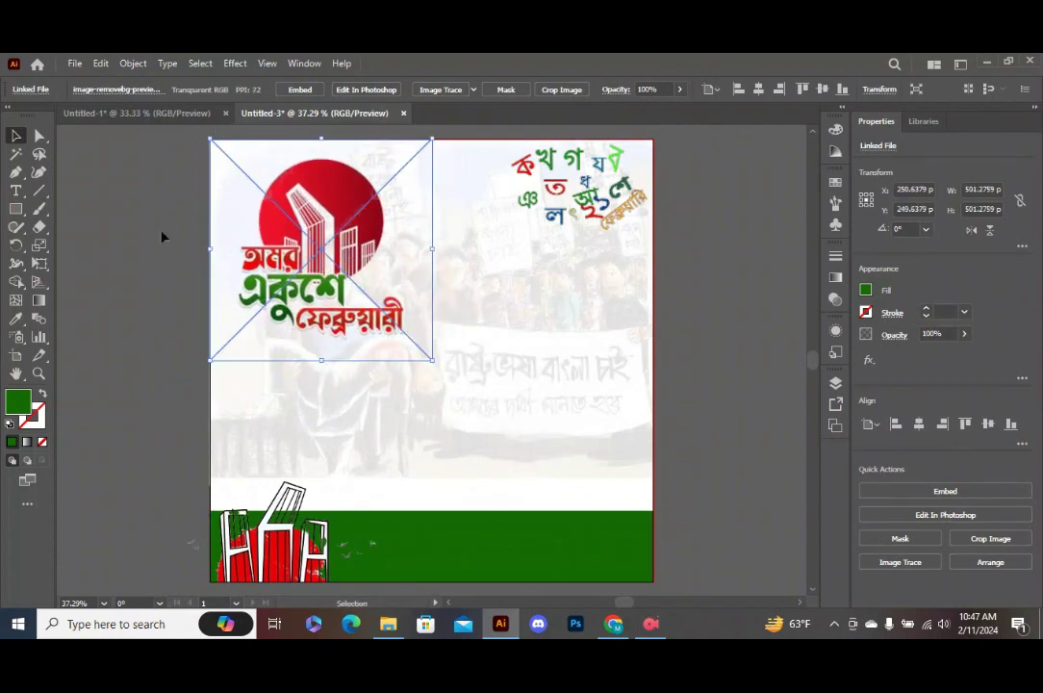
{"action": "left_click", "coordinate": [161, 236]}
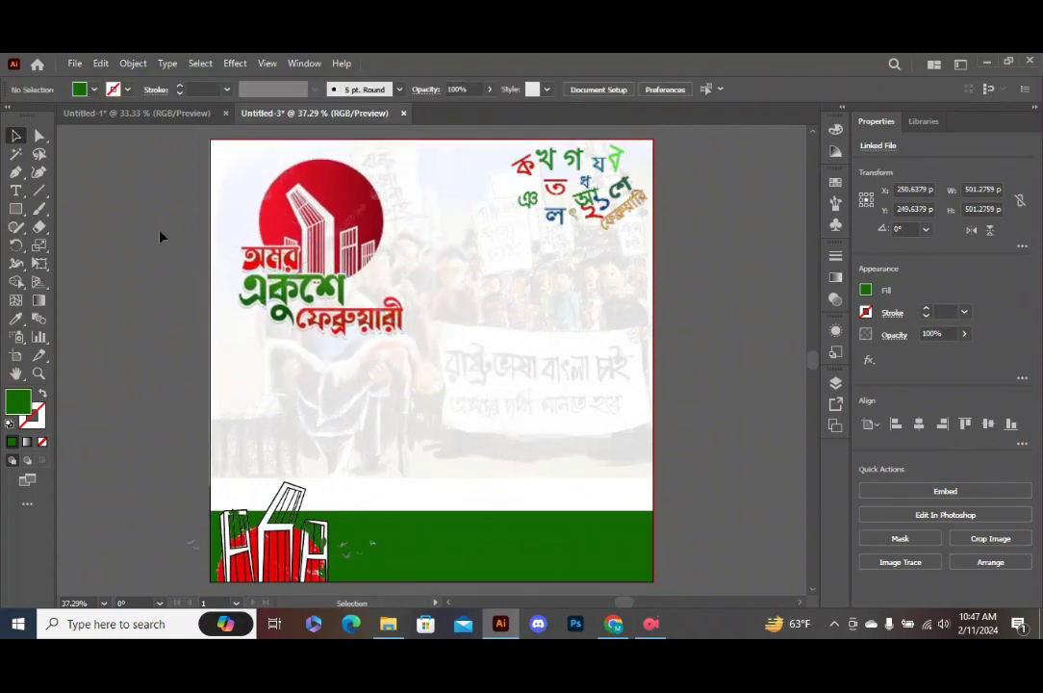
Step: Enlarge the logo image from its lower-right corner to about 529 × 529 px, then deselect it
{"action": "left_click", "coordinate": [400, 294]}
{"action": "left_click_drag", "start_coordinate": [433, 361], "coordinate": [452, 372]}
{"action": "left_click", "coordinate": [695, 385]}
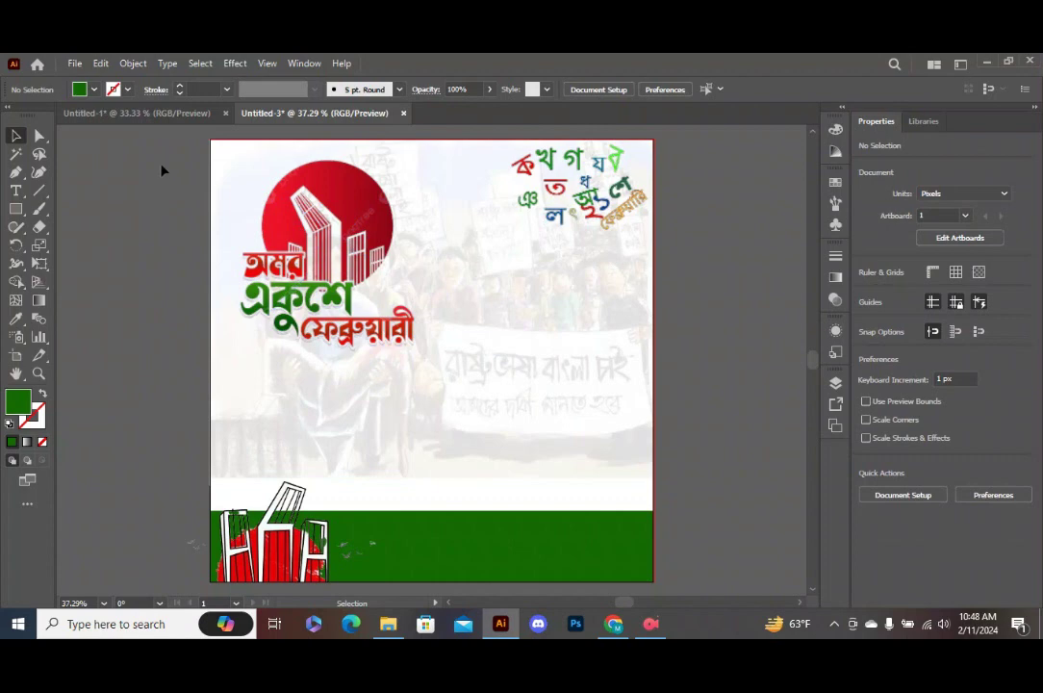
{"action": "left_click", "coordinate": [154, 113]}
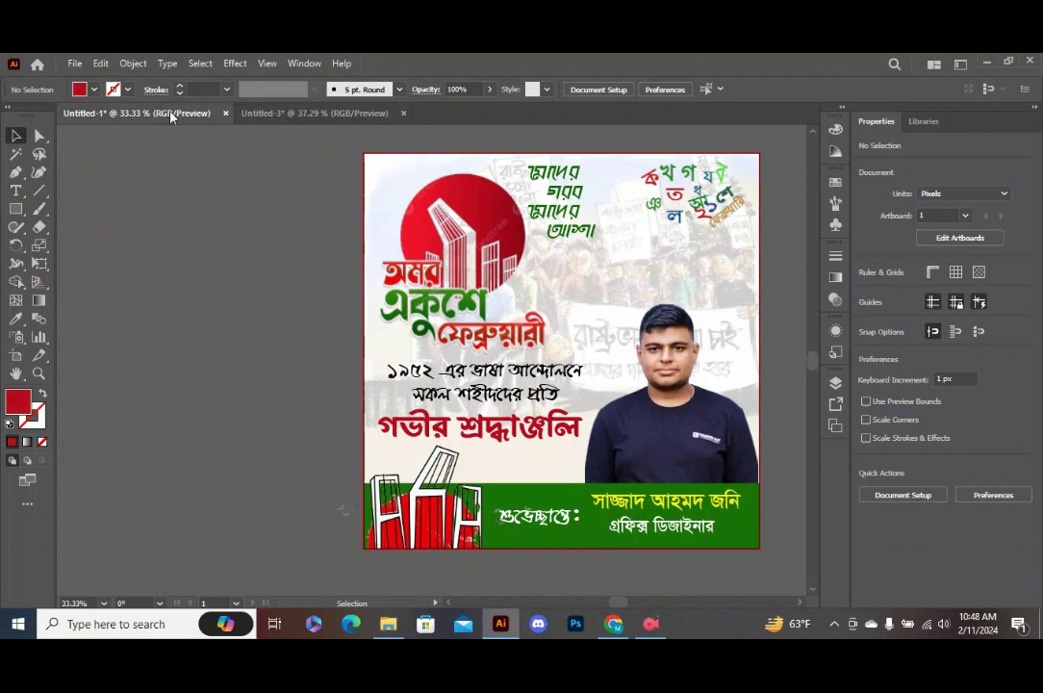
{"action": "left_click_drag", "start_coordinate": [571, 192], "coordinate": [562, 221]}
{"action": "left_click", "coordinate": [318, 112]}
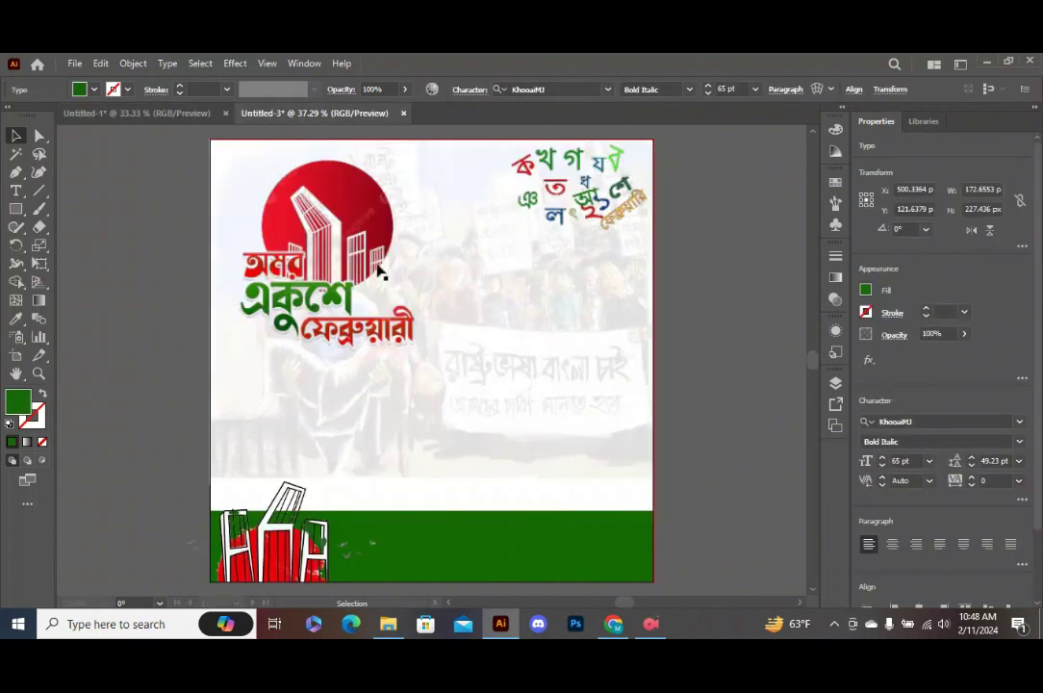
{"action": "key", "text": "ctrl+shift+a"}
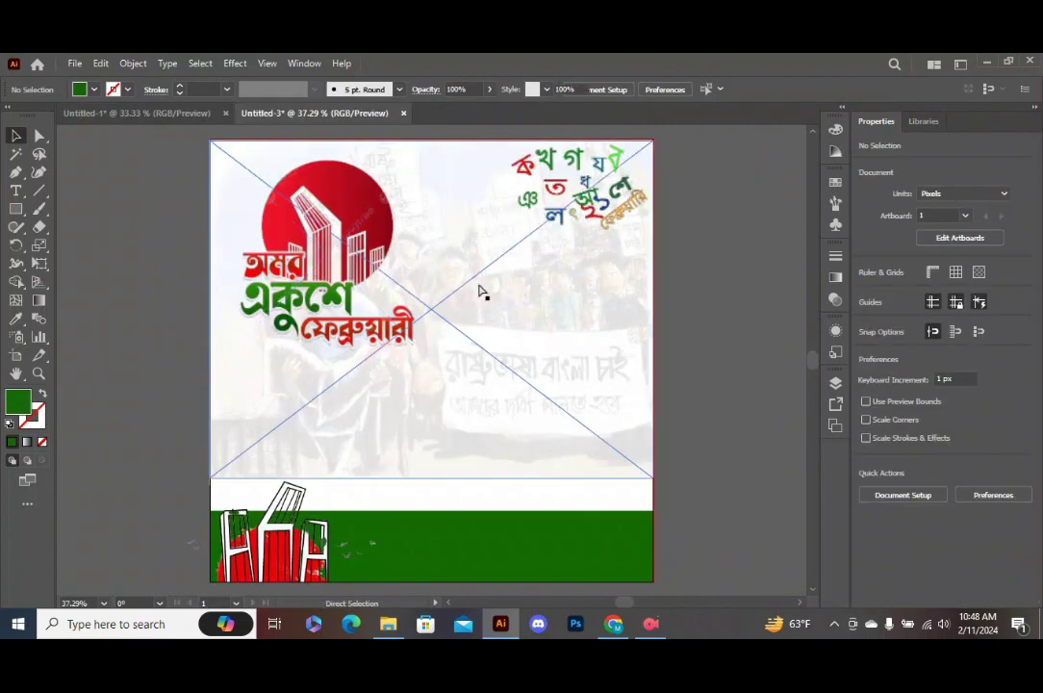
{"action": "left_click", "coordinate": [577, 450]}
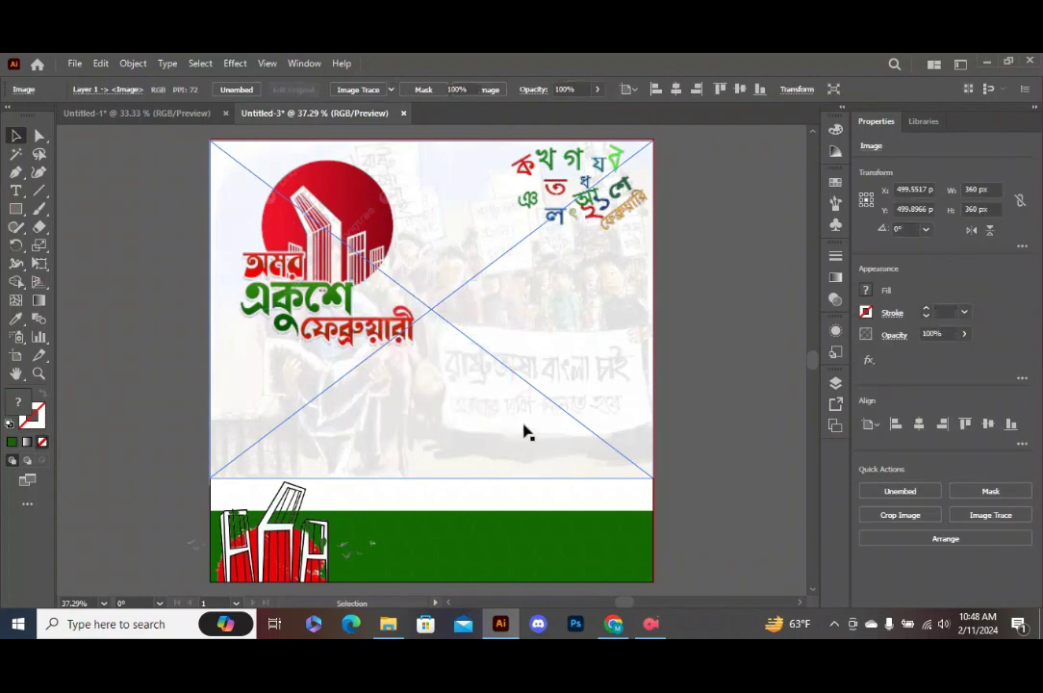
{"action": "key", "text": "ctrl+shift+a"}
Step: Copy the green slogan "মোদের গরব মোদের আশা" from the finished poster in Untitled-1 into Untitled-3, placing it just right of the logo's red circle
{"action": "left_click", "coordinate": [166, 113]}
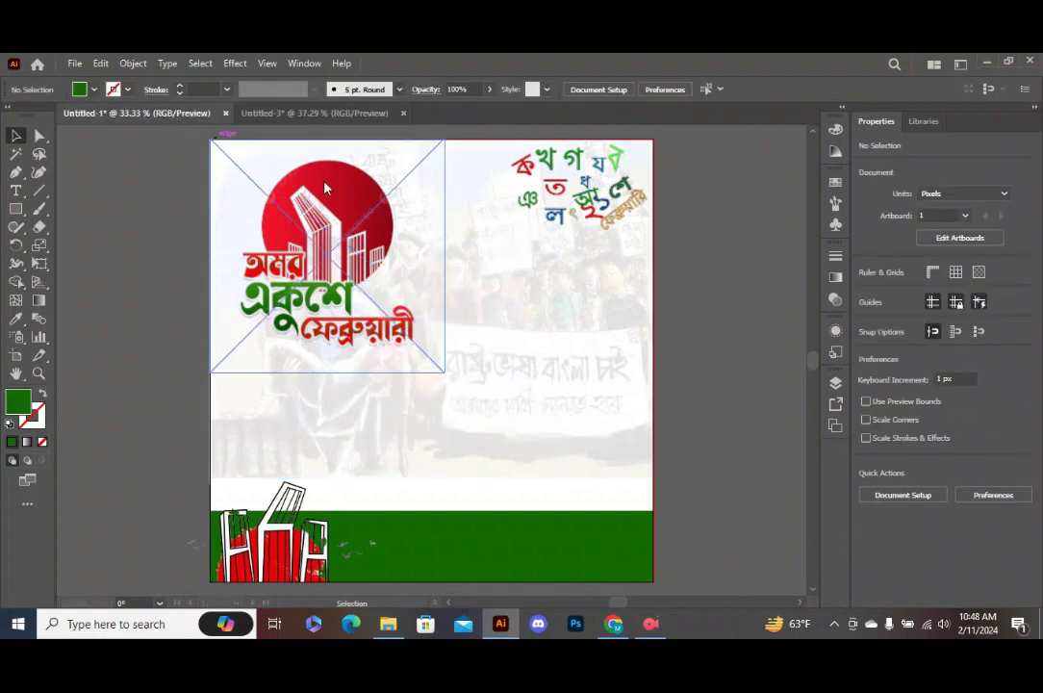
{"action": "left_click", "coordinate": [561, 205]}
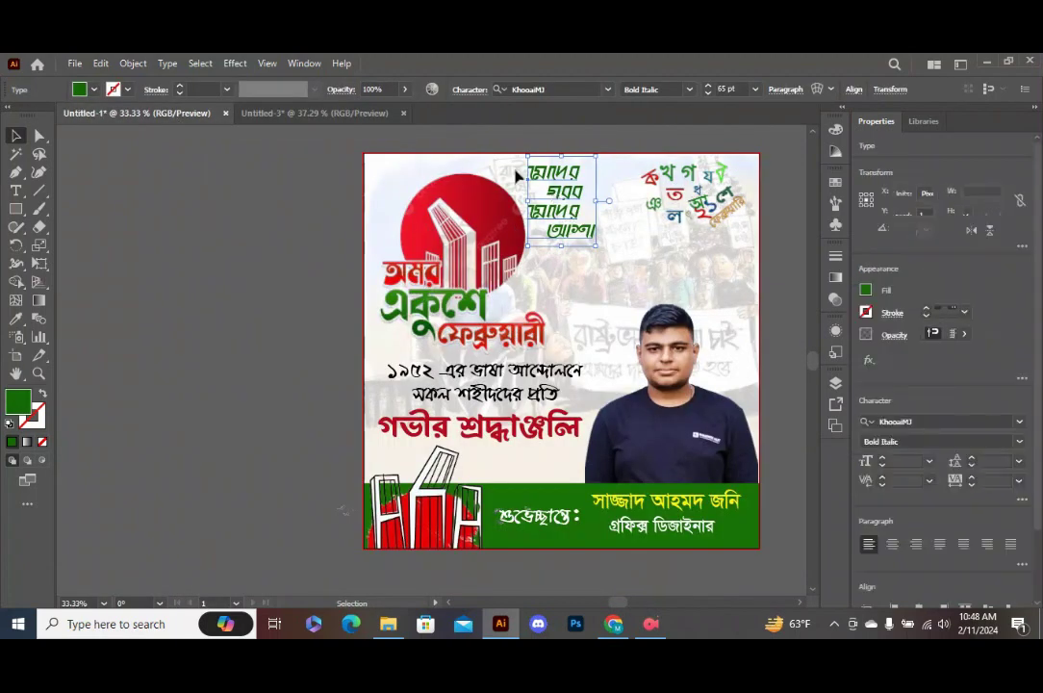
{"action": "left_click", "coordinate": [332, 114]}
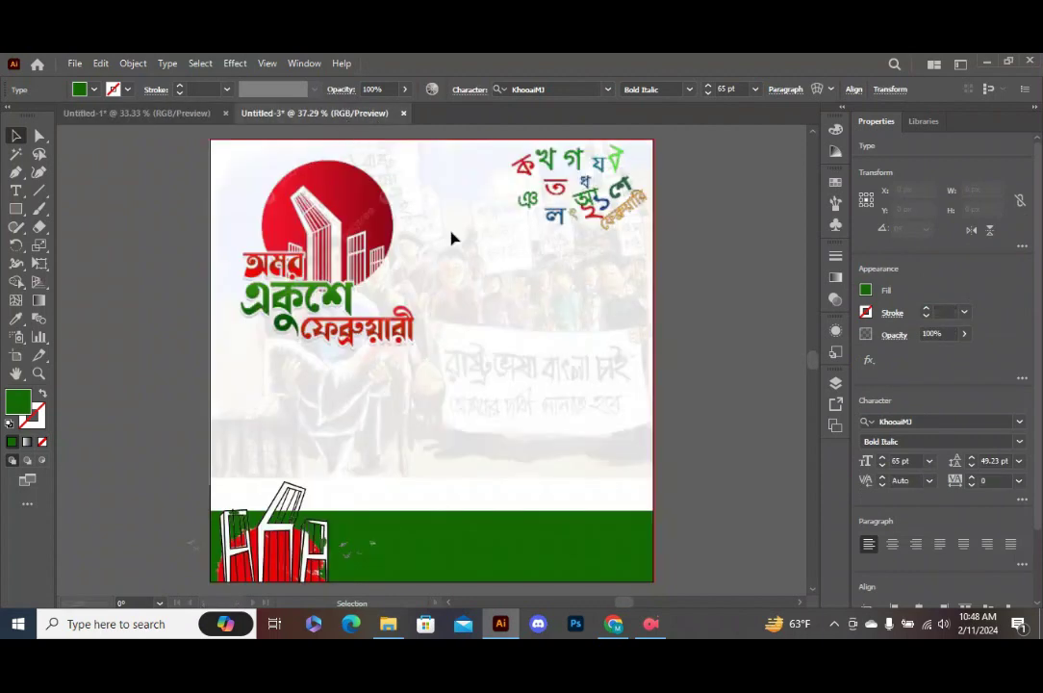
{"action": "key", "text": "ctrl+v"}
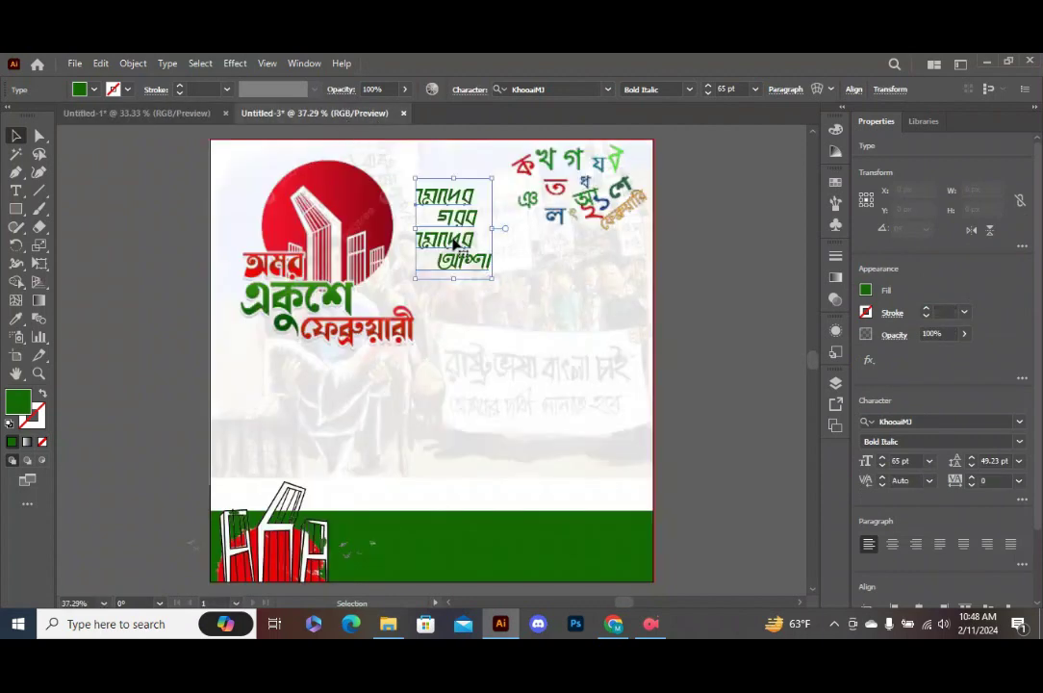
{"action": "left_click_drag", "start_coordinate": [477, 276], "coordinate": [425, 218]}
{"action": "left_click_drag", "start_coordinate": [432, 211], "coordinate": [433, 210]}
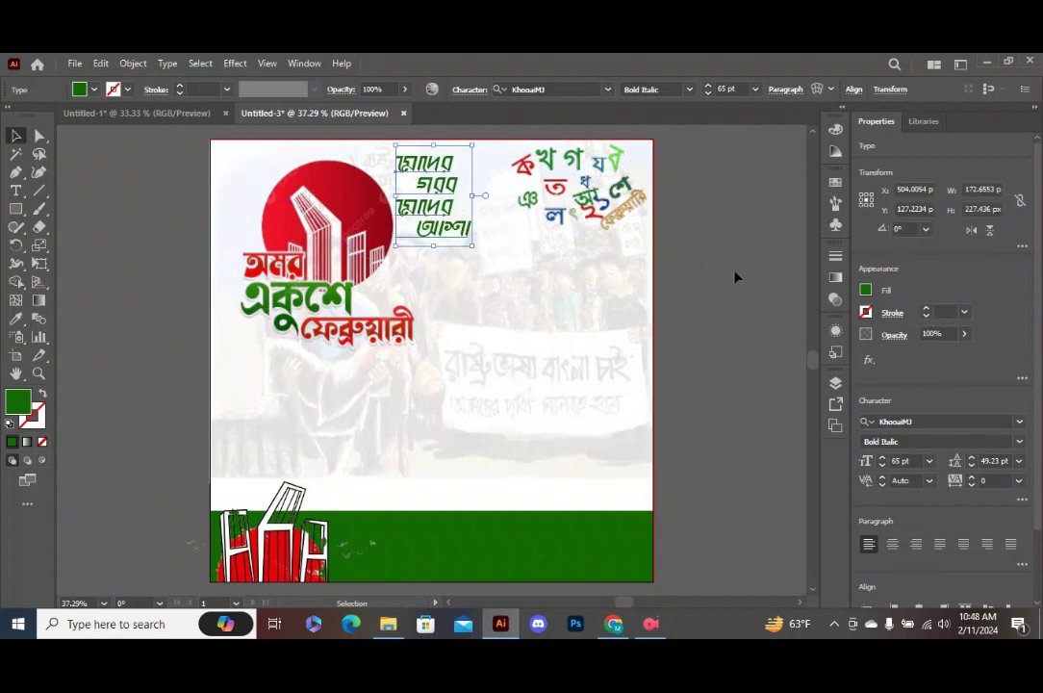
{"action": "left_click_drag", "start_coordinate": [433, 204], "coordinate": [432, 216]}
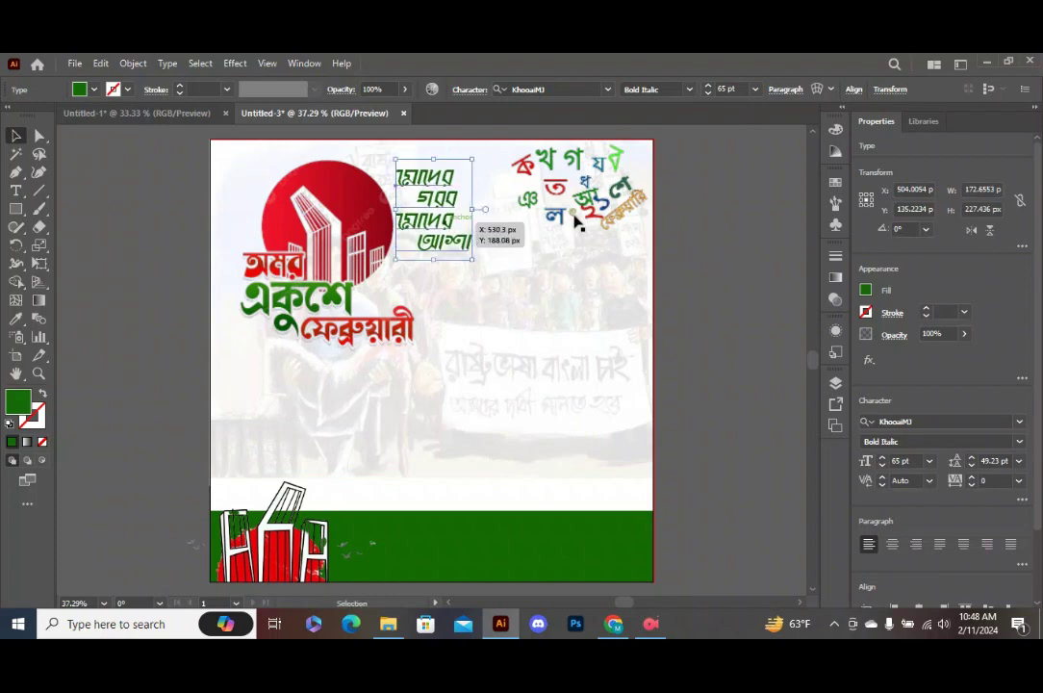
{"action": "left_click", "coordinate": [683, 229]}
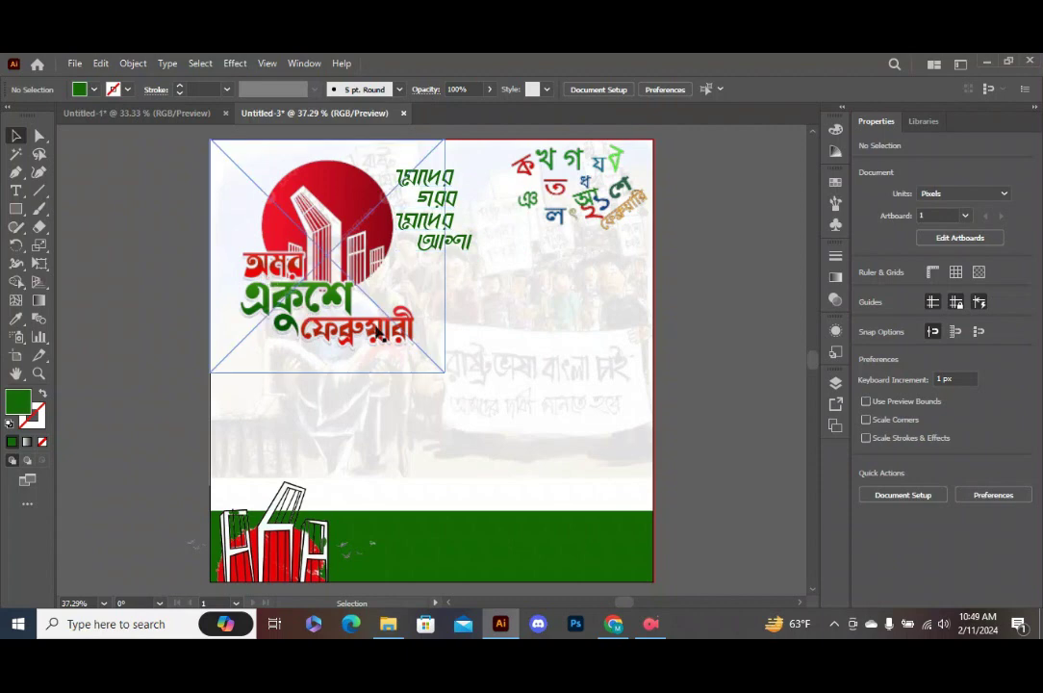
Step: Copy the black text "১৯৫২ এর ভাষা আন্দোলনে সকল শহীদদের প্রতি" from the finished poster into Untitled-3 and place it directly below the logo lettering
{"action": "left_click", "coordinate": [154, 117]}
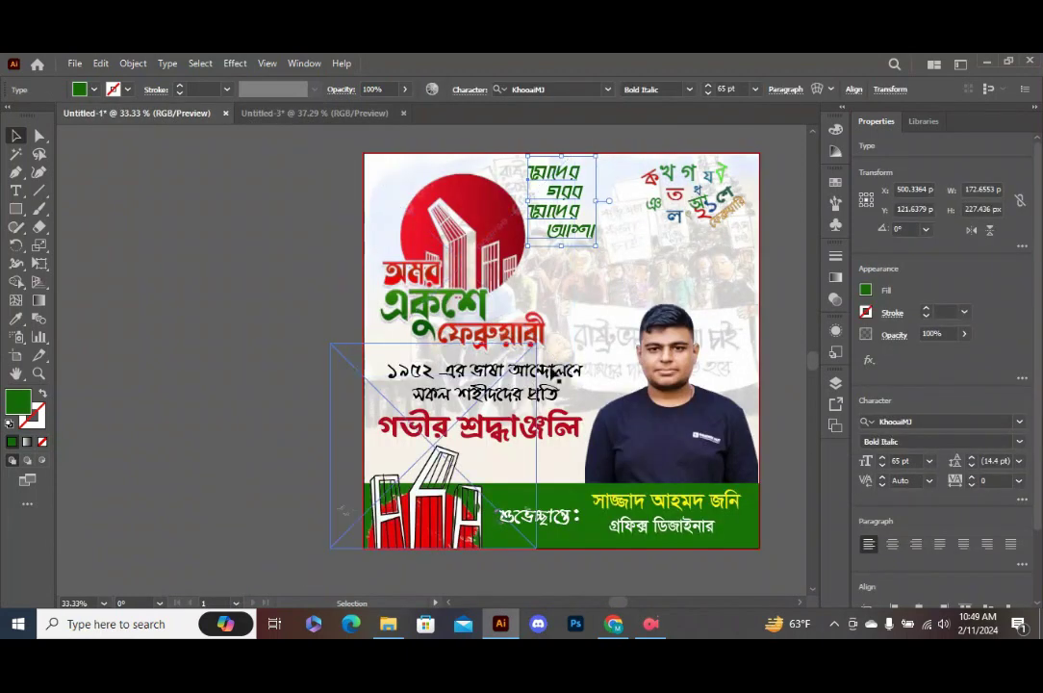
{"action": "left_click", "coordinate": [580, 370], "text": "ctrl"}
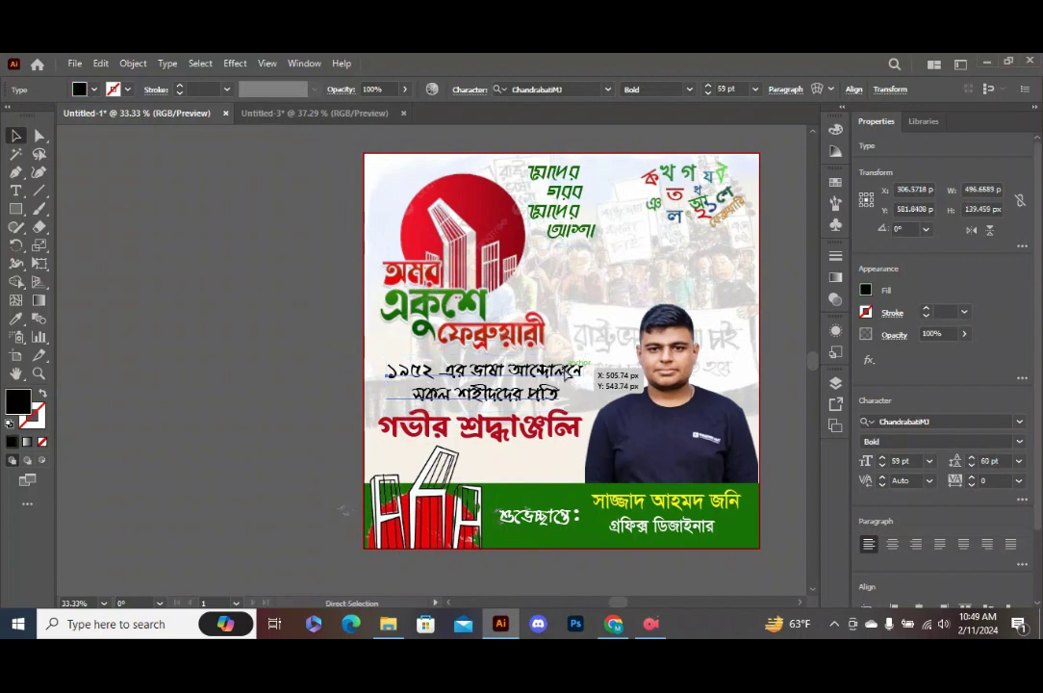
{"action": "left_click_drag", "start_coordinate": [581, 369], "coordinate": [498, 443]}
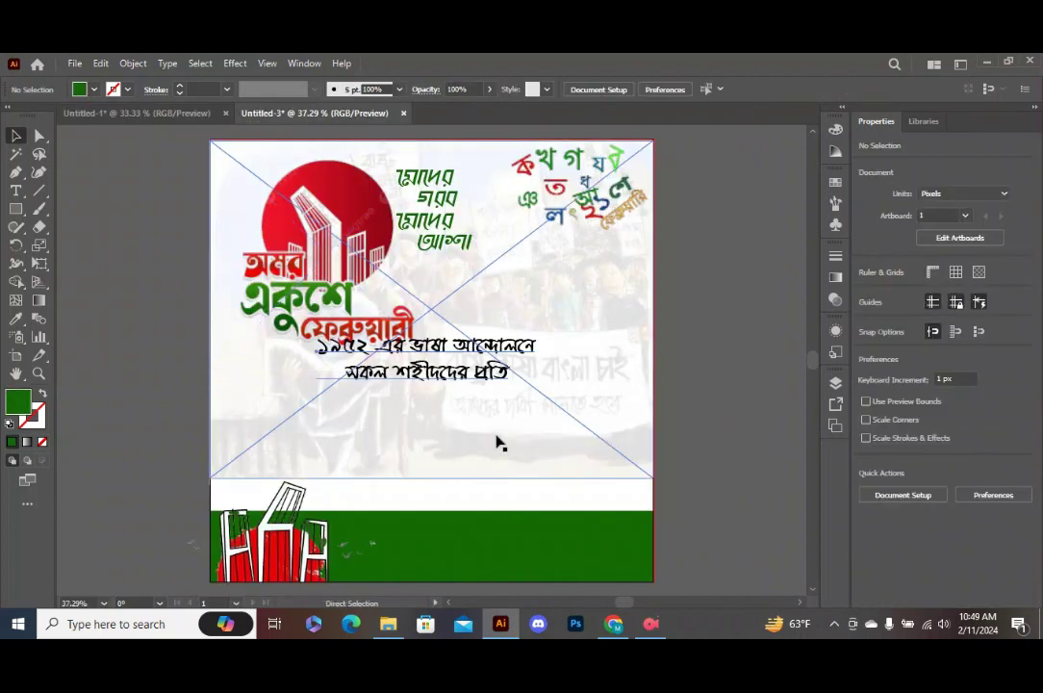
{"action": "left_click", "coordinate": [450, 351]}
{"action": "left_click_drag", "start_coordinate": [450, 352], "coordinate": [370, 364]}
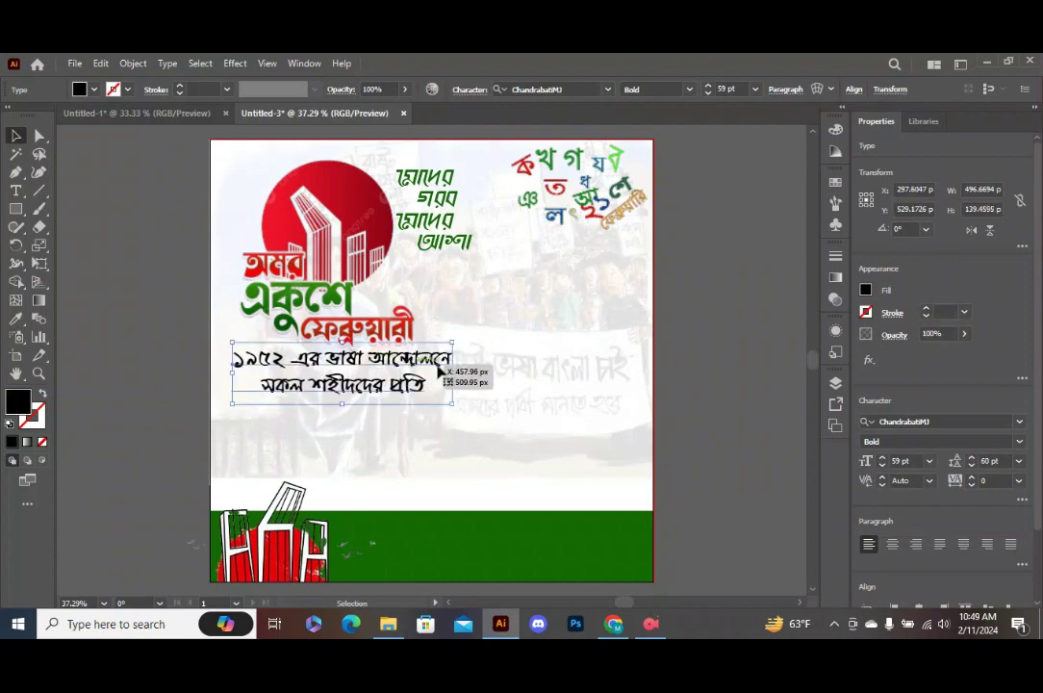
{"action": "left_click", "coordinate": [707, 299]}
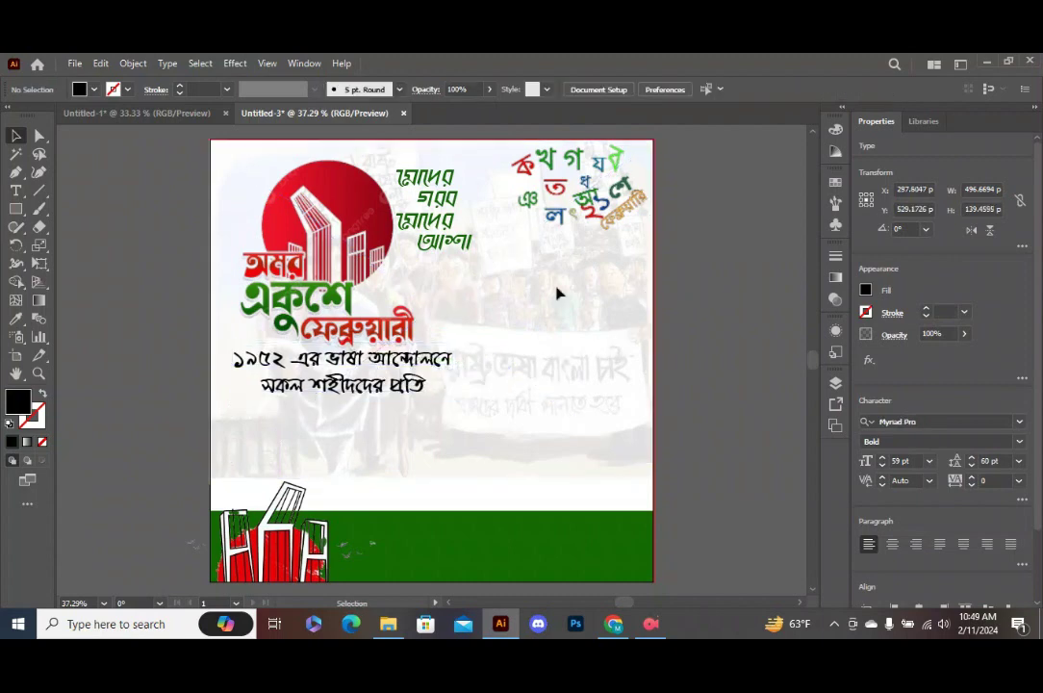
Step: Copy the red text "গভীর শ্রদ্ধাঞ্জলি" from the finished poster into Untitled-3 and place it below the black text, above the monument
{"action": "left_click", "coordinate": [161, 119]}
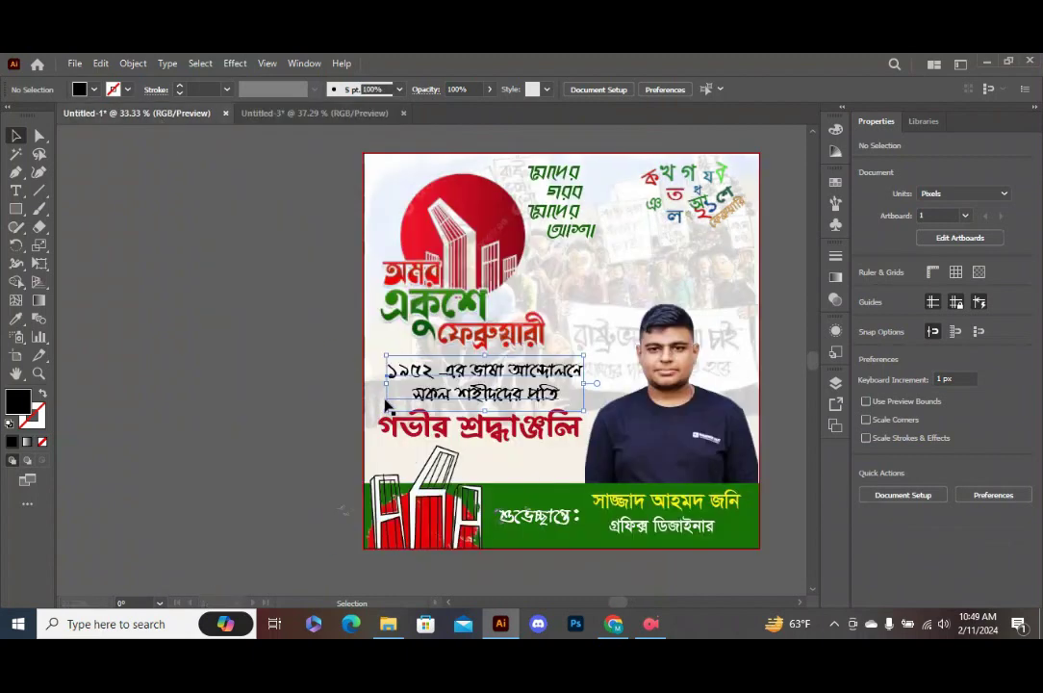
{"action": "left_click", "coordinate": [573, 430]}
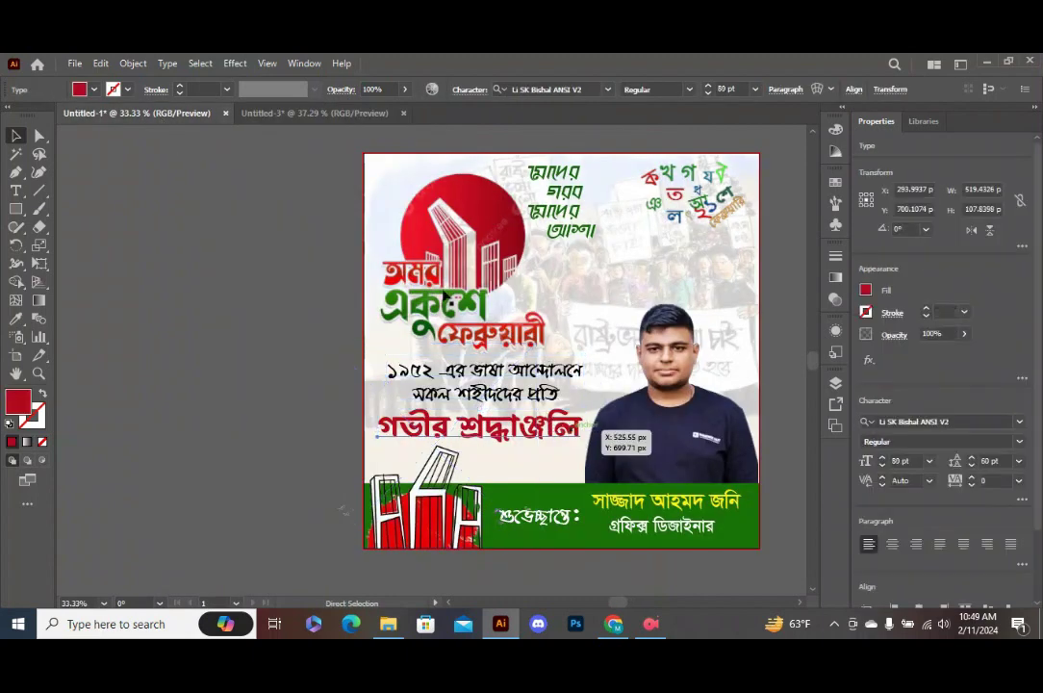
{"action": "left_click", "coordinate": [314, 113]}
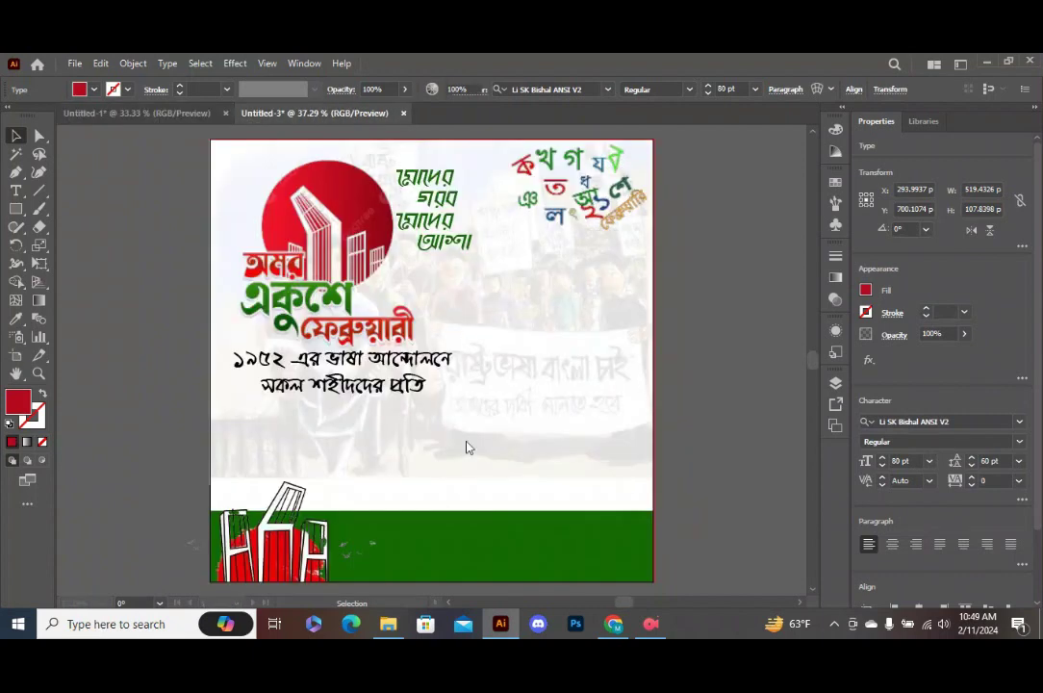
{"action": "key", "text": "ctrl+shift+a"}
{"action": "key", "text": "ctrl+v"}
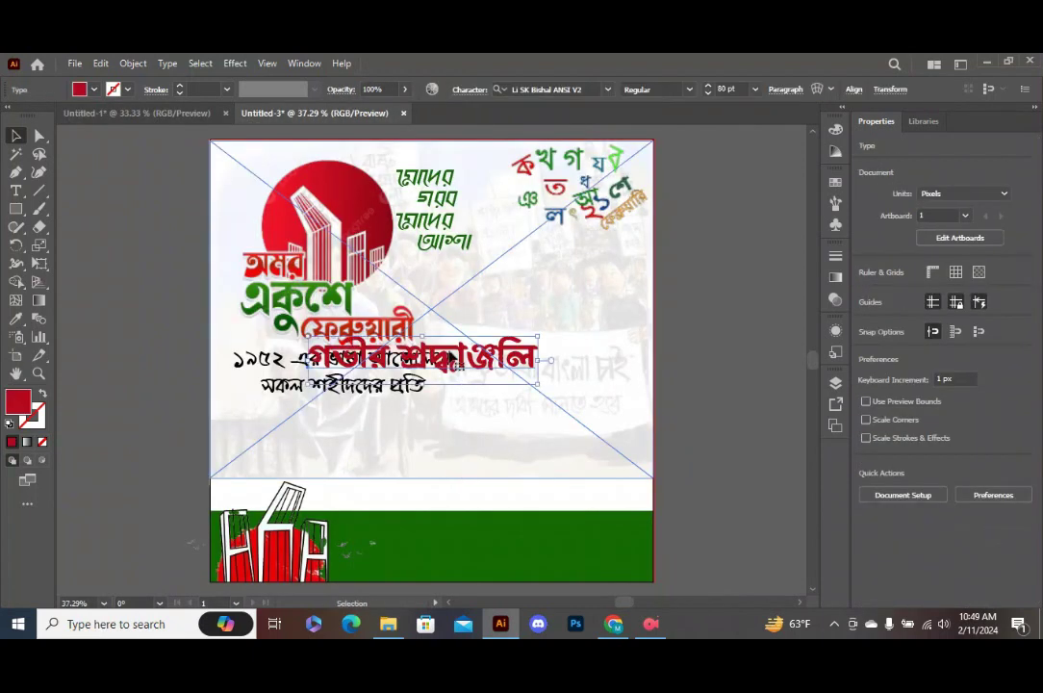
{"action": "left_click_drag", "start_coordinate": [457, 353], "coordinate": [375, 451]}
Step: Lower the black two-line text to just above the red line, and shift the green slogan up and slightly right beside the logo
{"action": "left_click_drag", "start_coordinate": [369, 387], "coordinate": [366, 409]}
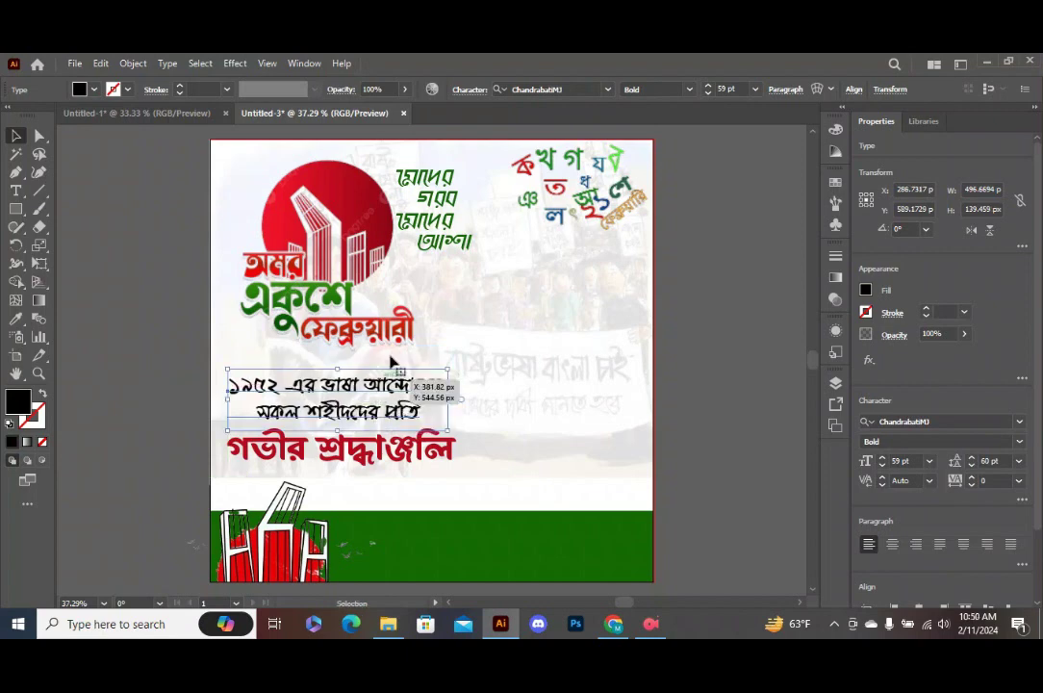
{"action": "left_click", "coordinate": [425, 233]}
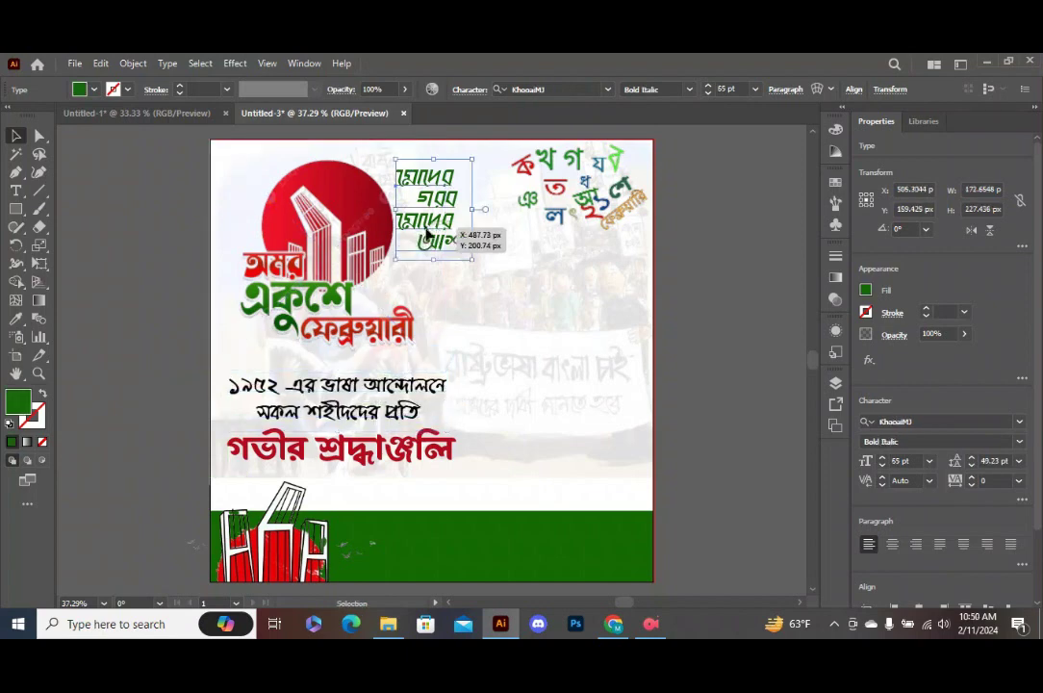
{"action": "left_click_drag", "start_coordinate": [425, 233], "coordinate": [432, 218]}
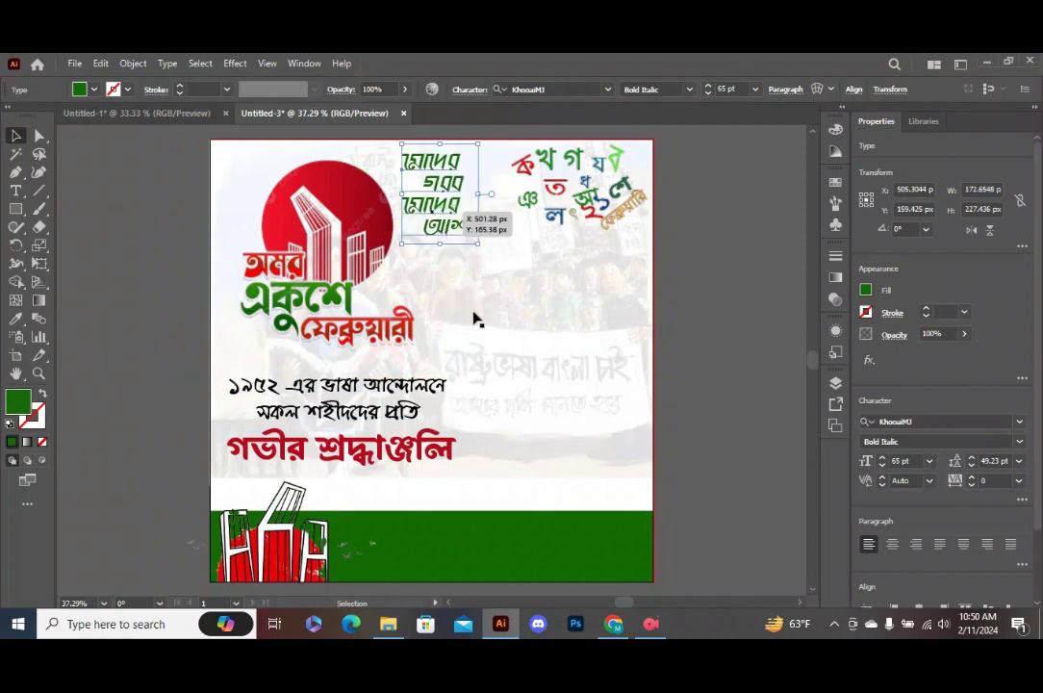
Step: Enlarge the logo image proportionally from its upper-left corner to about 592 × 592 px, bringing its lettering close to the black text
{"action": "left_click", "coordinate": [443, 369]}
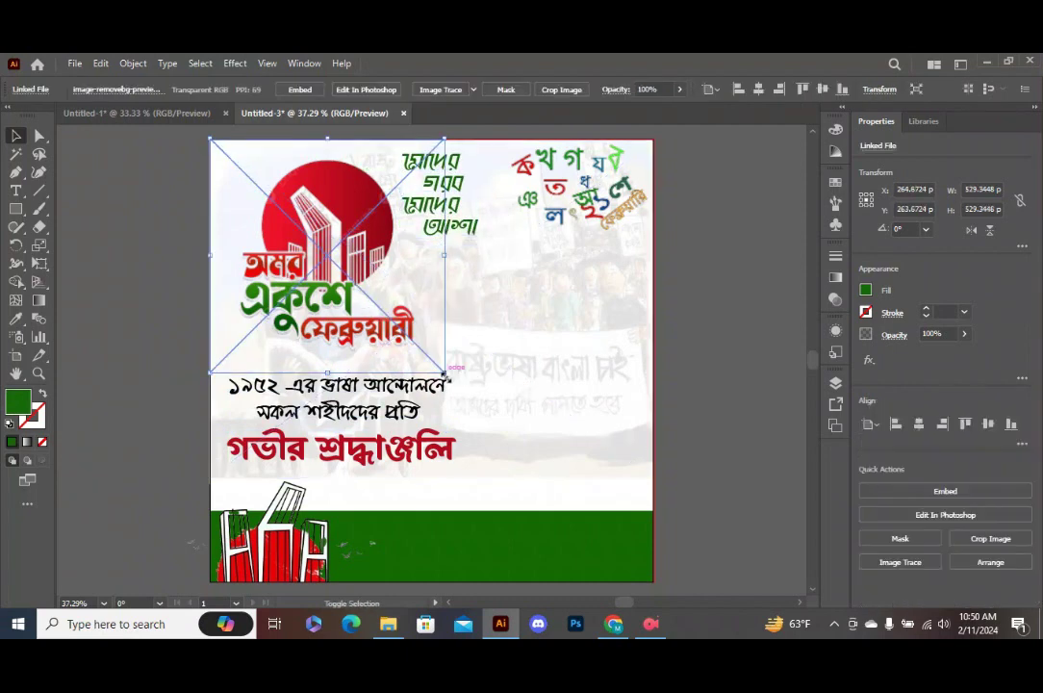
{"action": "left_click_drag", "start_coordinate": [444, 371], "coordinate": [497, 405]}
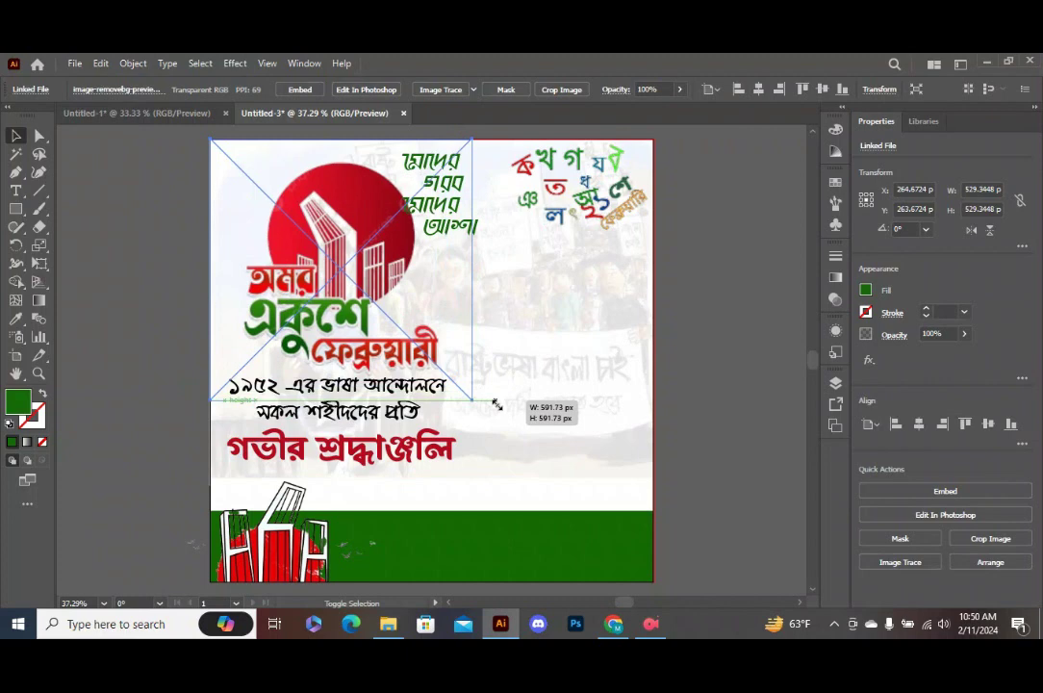
{"action": "left_click", "coordinate": [673, 310]}
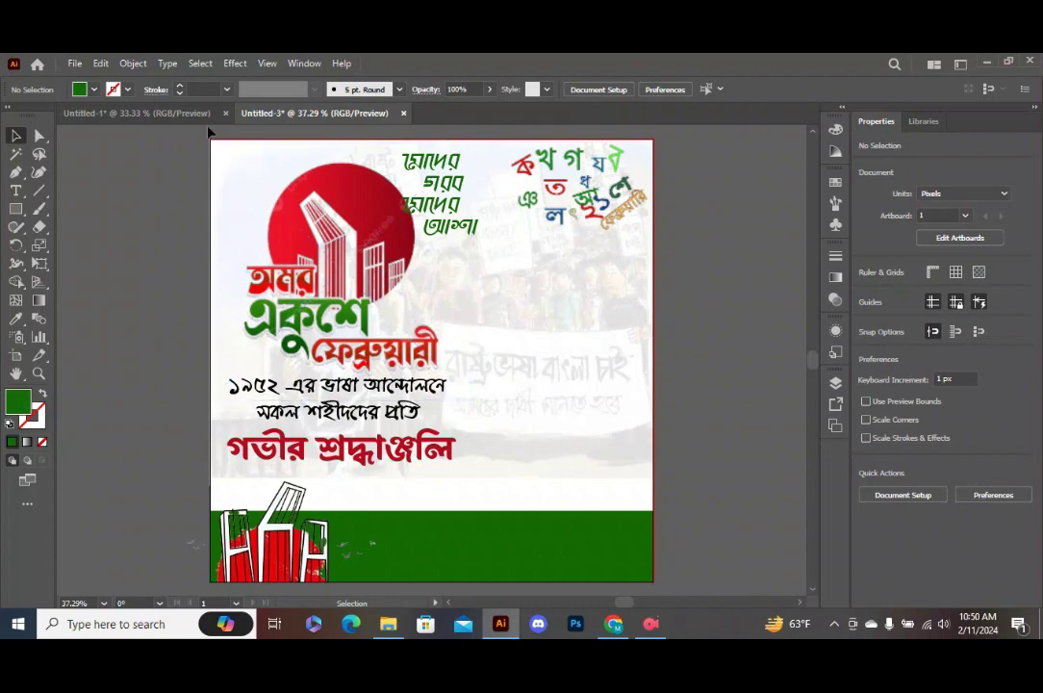
Step: Compare the logo and text layout in Untitled-3 with the finished poster in Untitled-1
{"action": "left_click", "coordinate": [137, 113]}
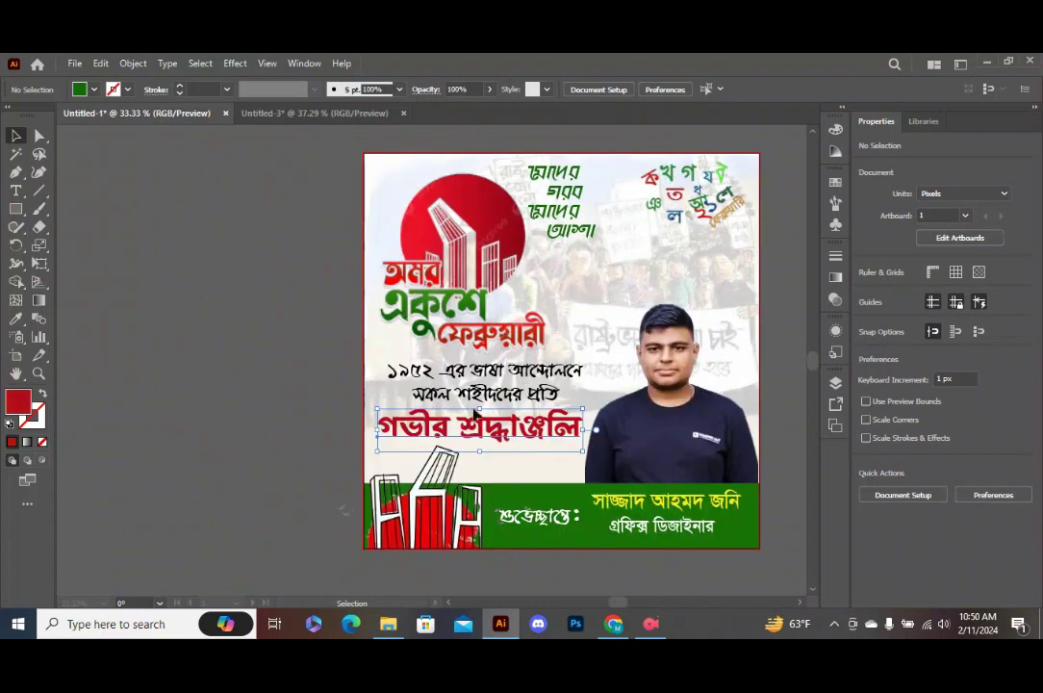
{"action": "left_click", "coordinate": [474, 413]}
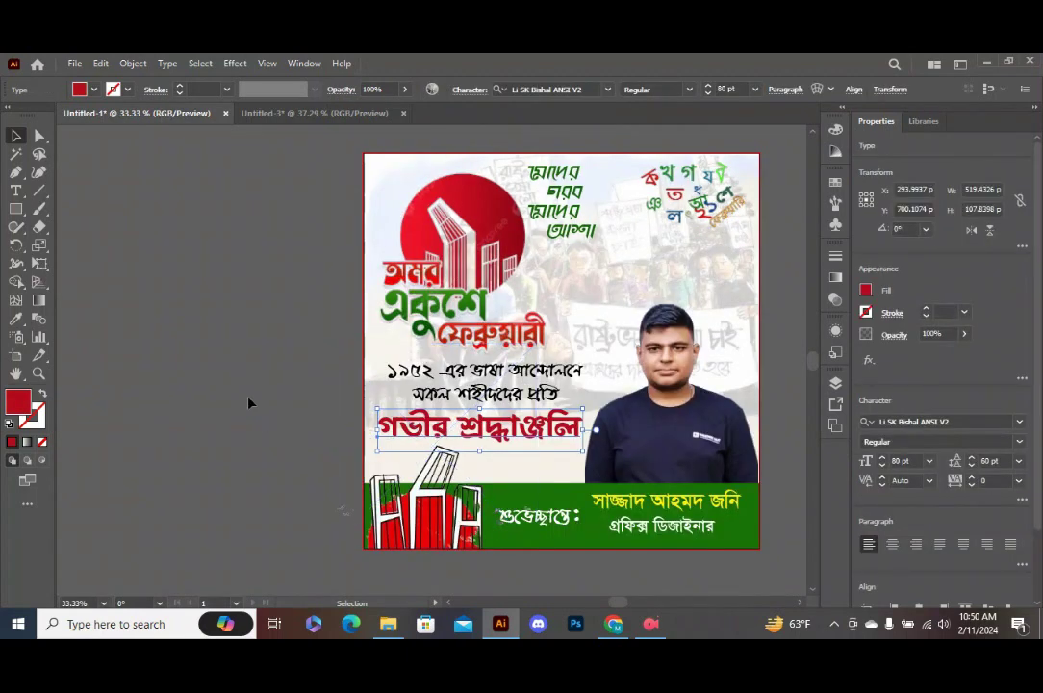
{"action": "left_click", "coordinate": [309, 118]}
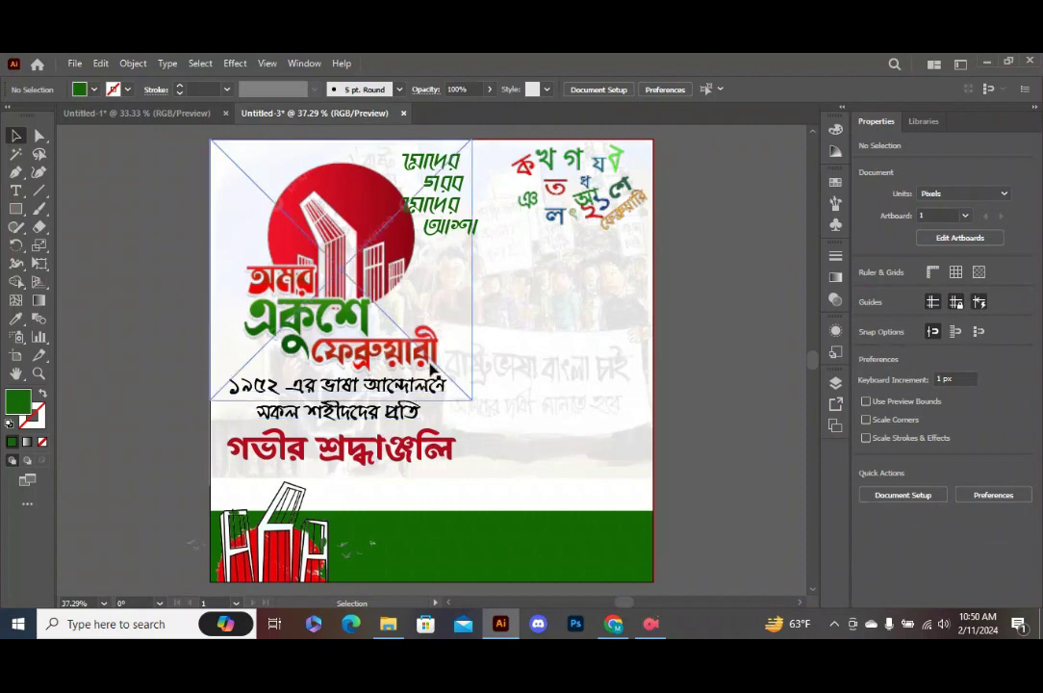
{"action": "left_click", "coordinate": [144, 113]}
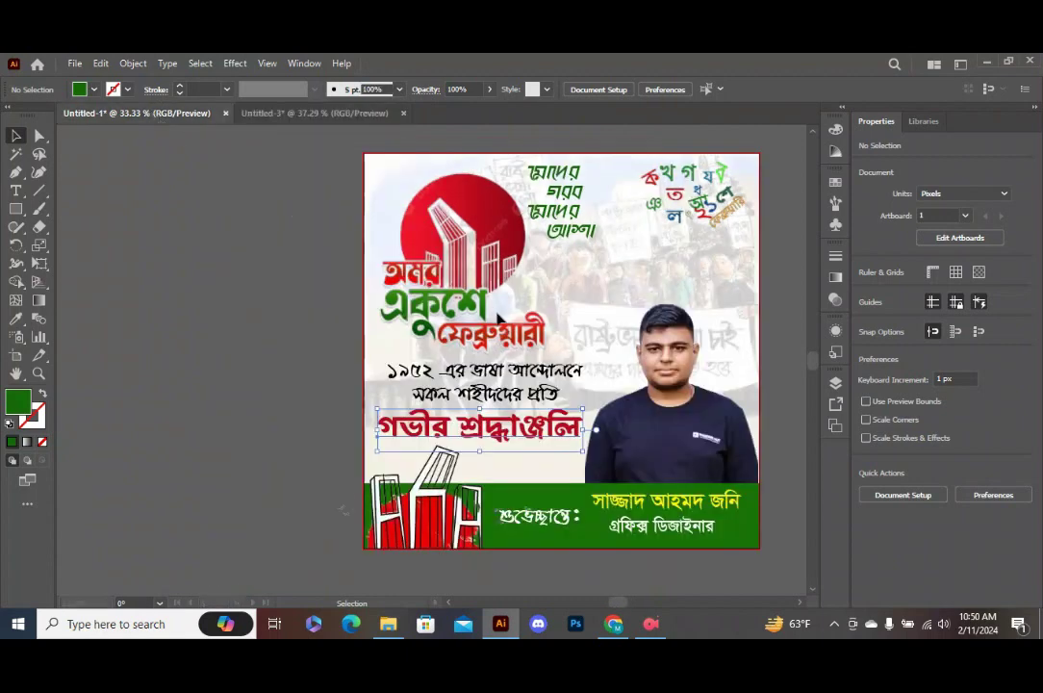
{"action": "left_click", "coordinate": [327, 114]}
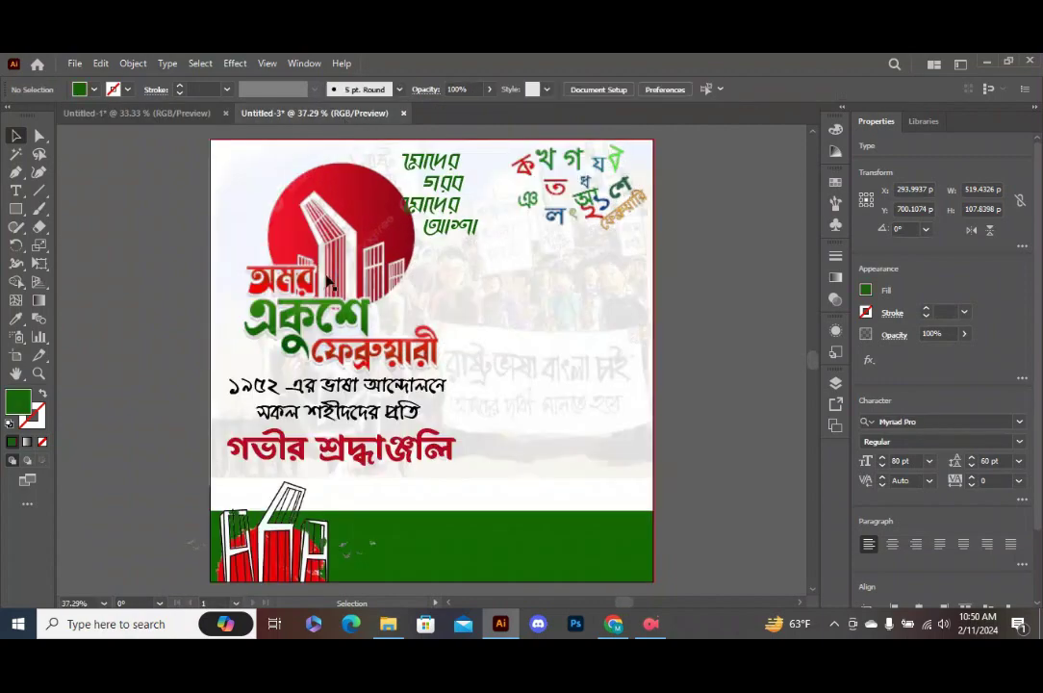